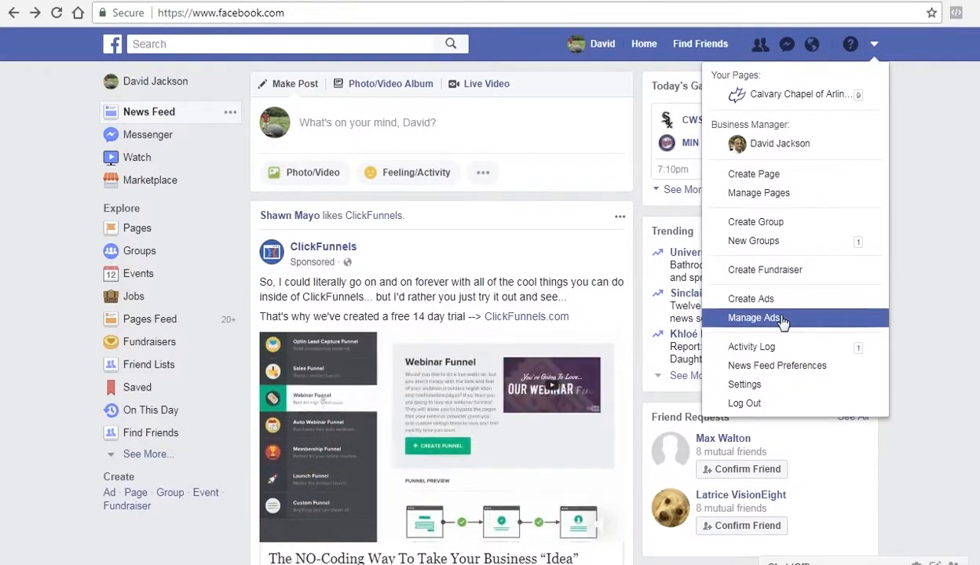
# - Go from Facebook to the ad account's Custom Conversions page in Events Manager and start a new custom conversion
pyautogui.click(754, 318)
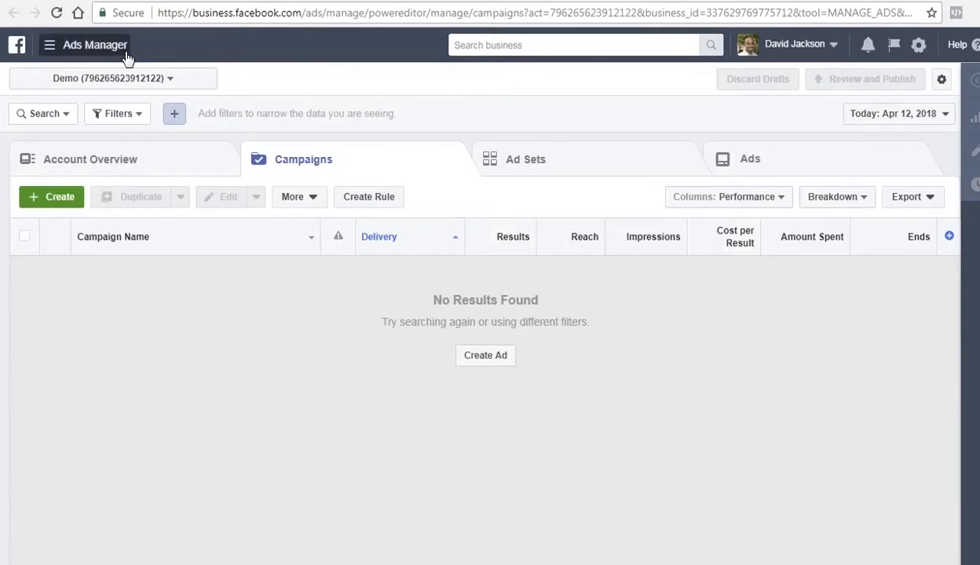
pyautogui.click(52, 48)
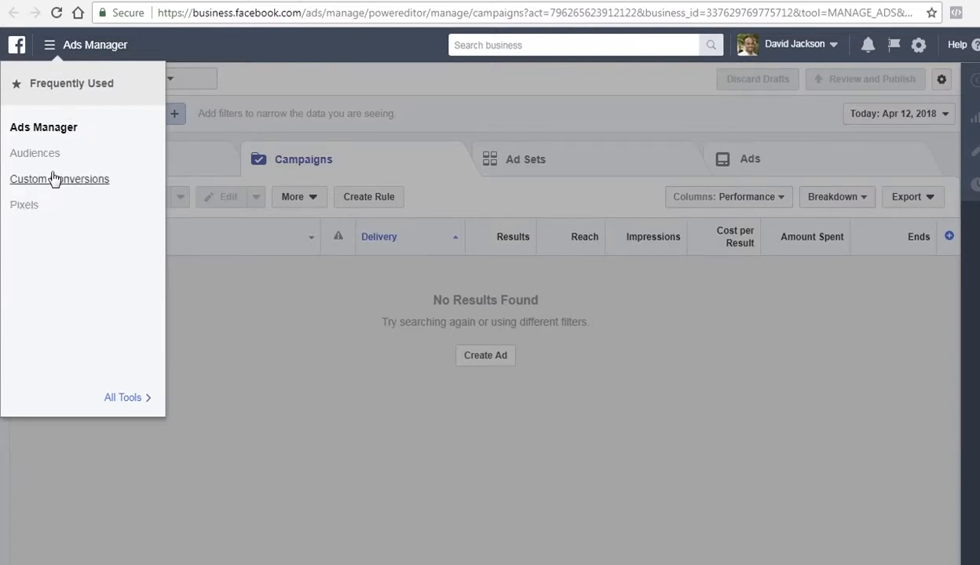
pyautogui.click(123, 388)
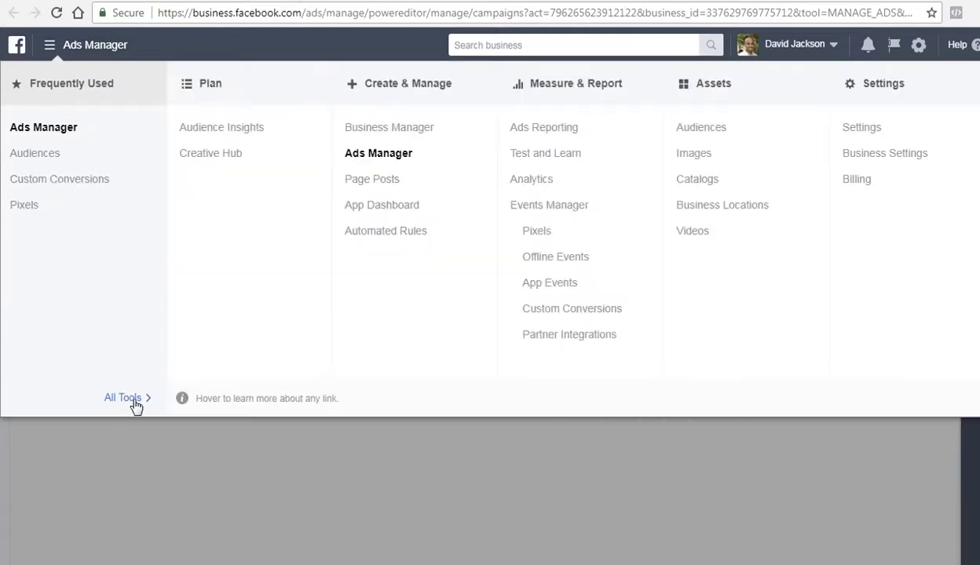
pyautogui.click(549, 317)
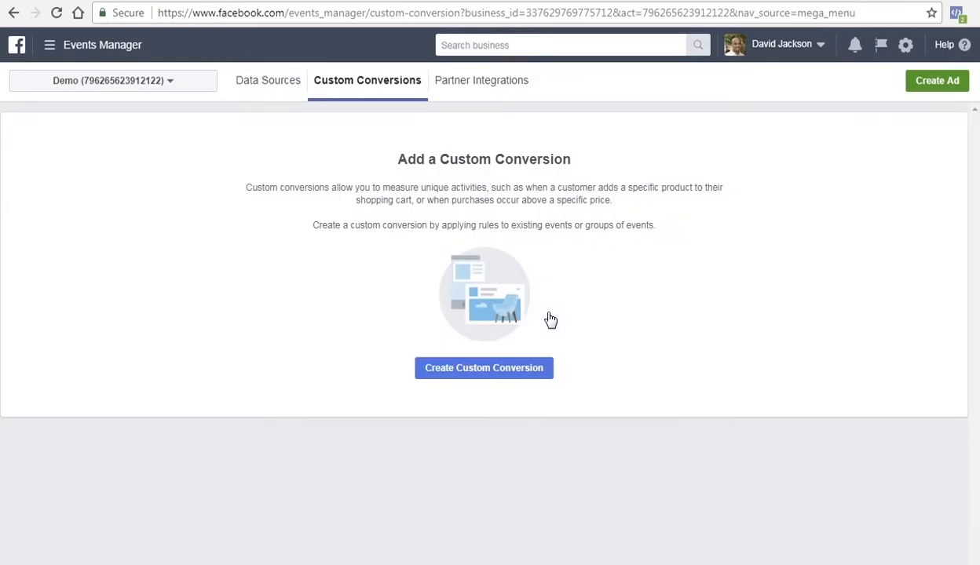
pyautogui.click(469, 371)
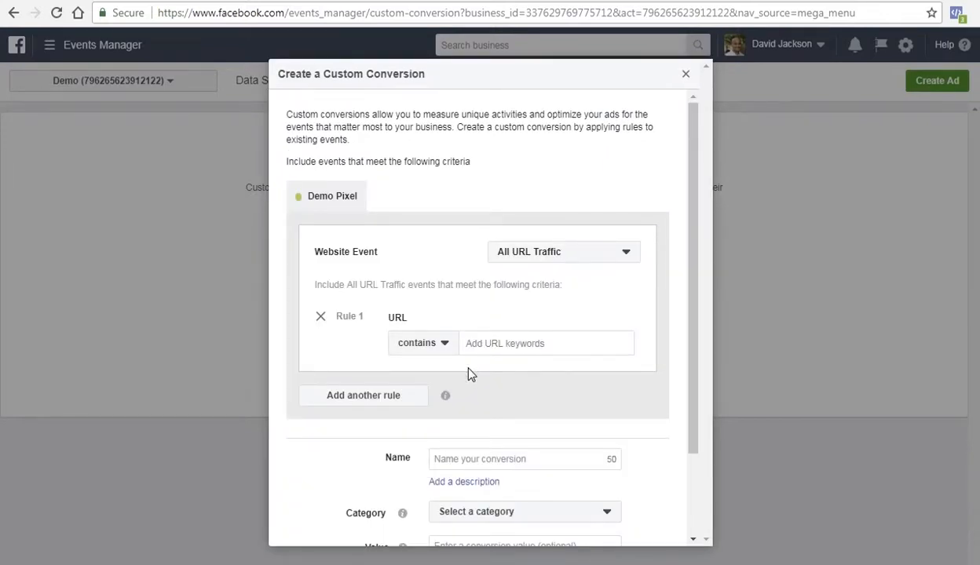
pyautogui.click(457, 2)
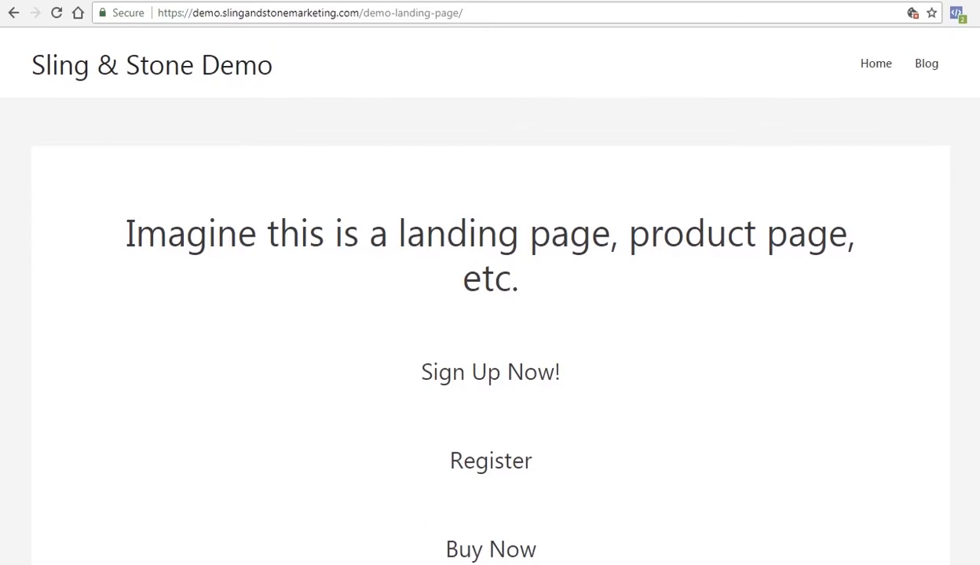
pyautogui.hotkey('ctrl', 'Tab')
pyautogui.click(208, 17)
pyautogui.click(198, 14)
pyautogui.moveTo(195, 16); pyautogui.dragTo(475, 8)
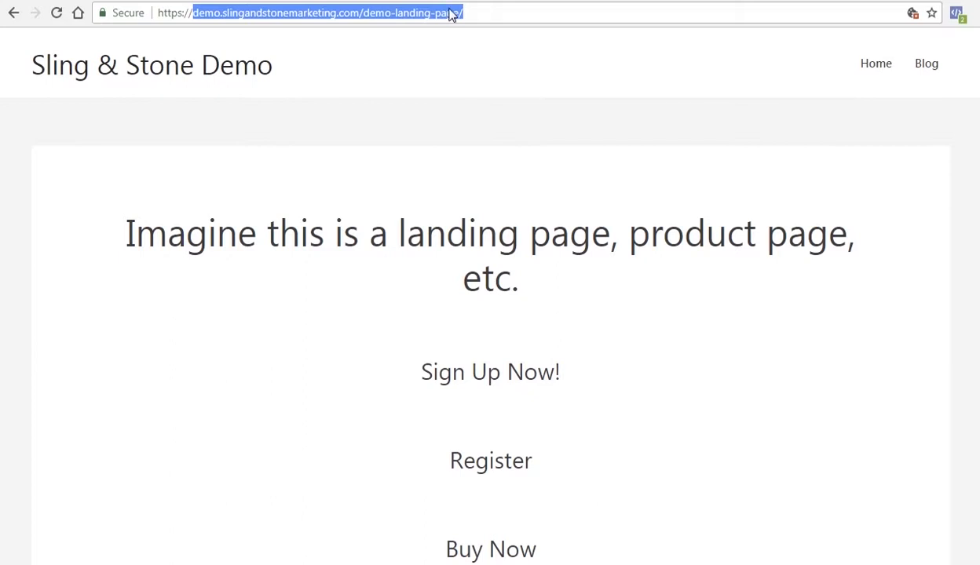
pyautogui.rightClick(450, 14)
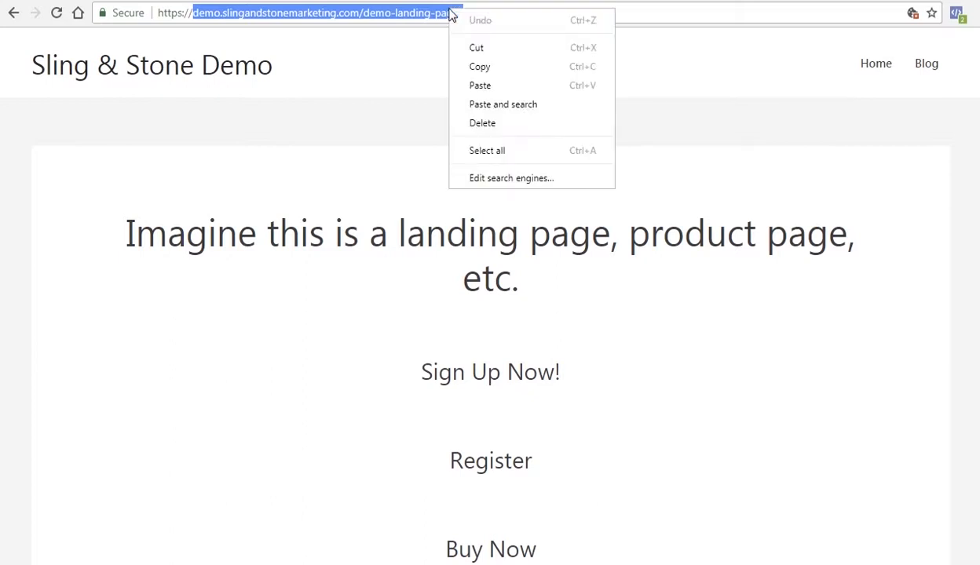
pyautogui.click(484, 71)
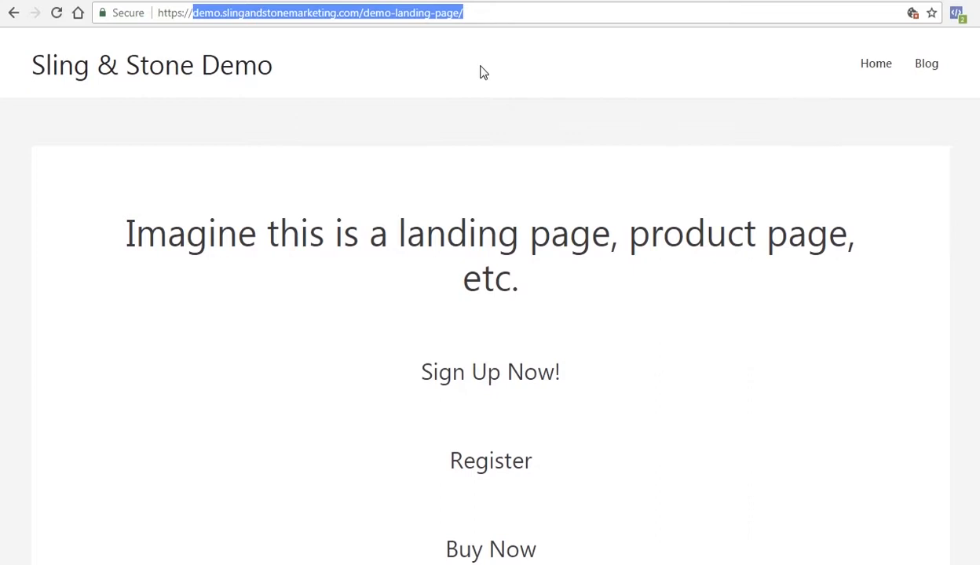
# - Back in the custom conversion form, set Rule 1 to URL contains demo.slingandstonemarketing.com/demo-landing-page/
pyautogui.hotkey('ctrl', 'Tab')
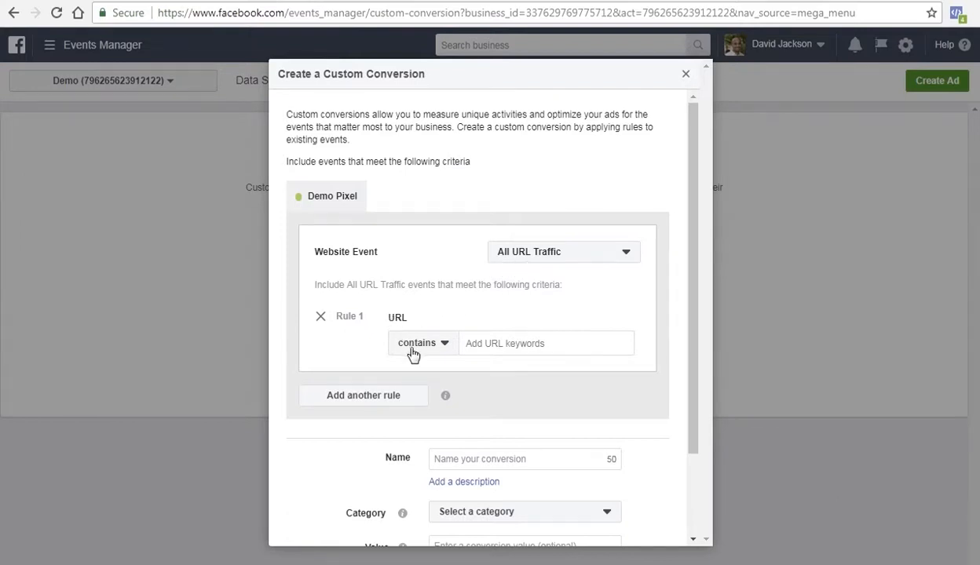
pyautogui.click(493, 344)
pyautogui.rightClick(497, 343)
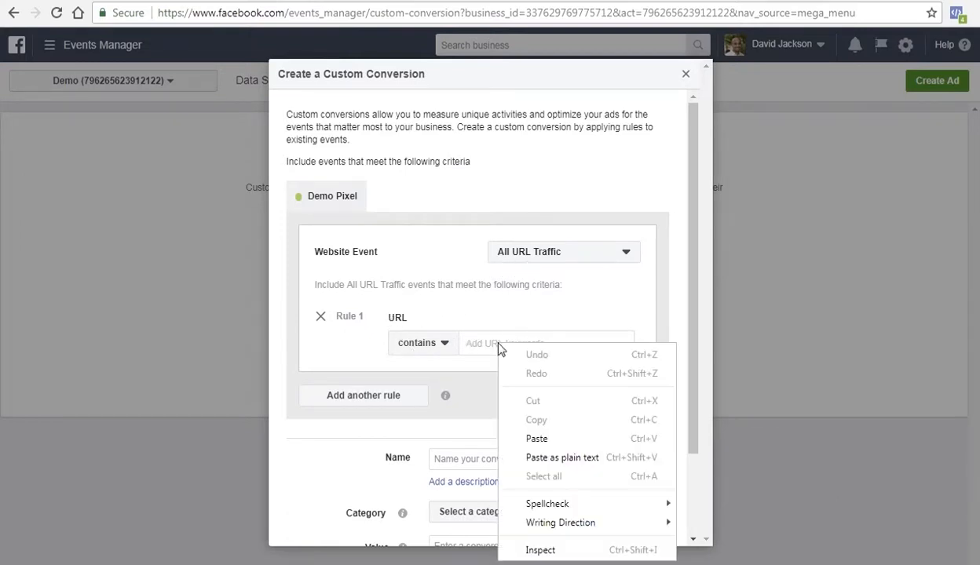
pyautogui.click(537, 438)
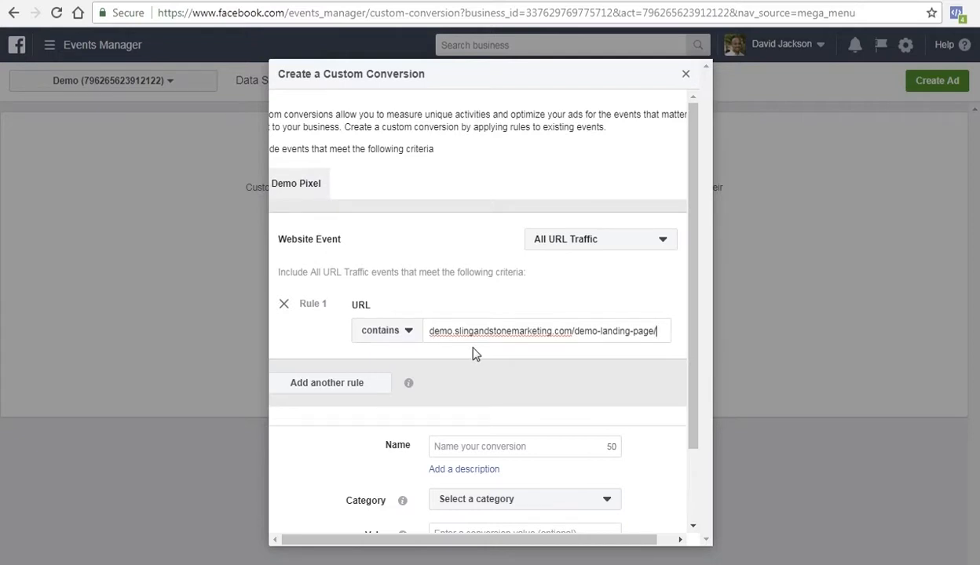
pyautogui.press('Return')
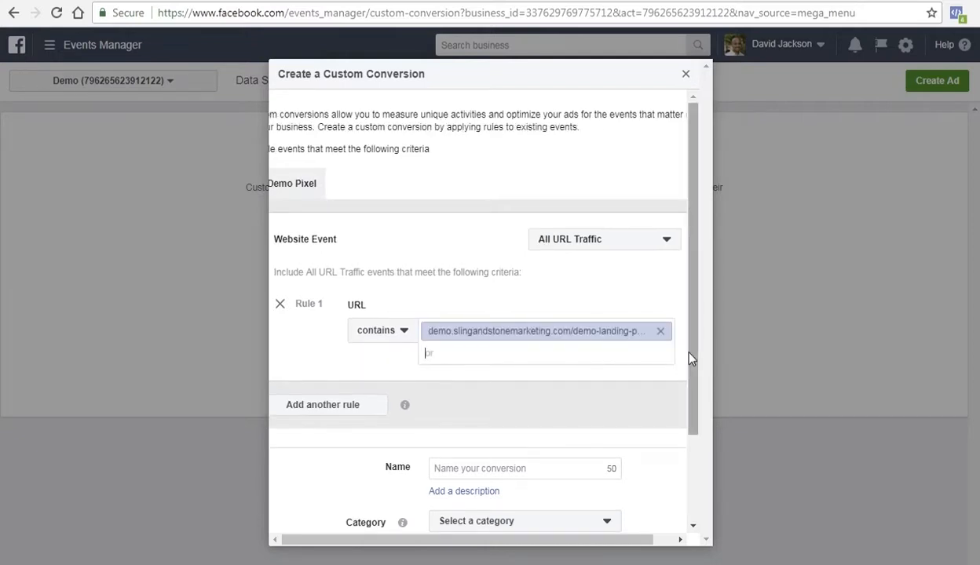
# - Create the conversion under the name Viewed Landing Page in the View Content category, leaving its value blank
pyautogui.moveTo(693, 366); pyautogui.dragTo(693, 454)
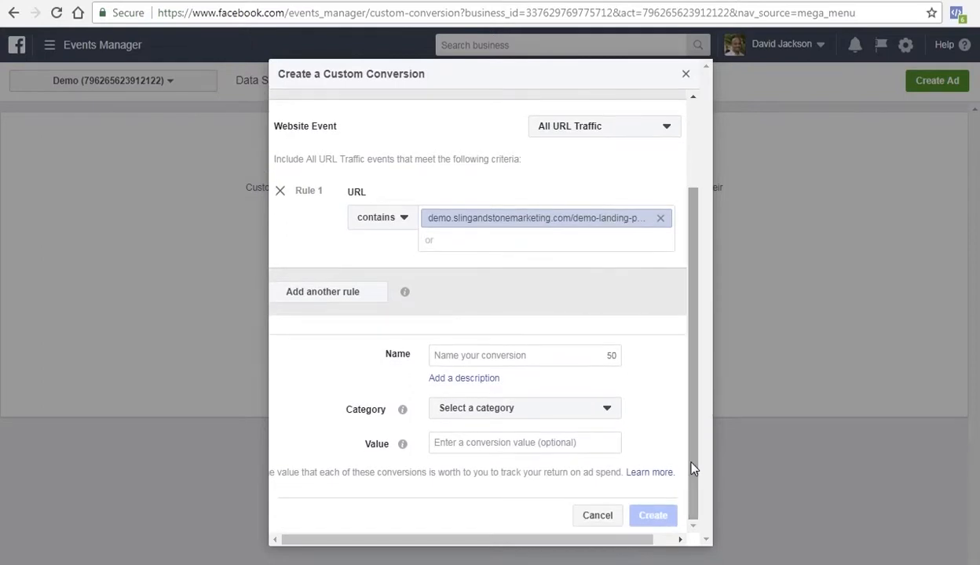
pyautogui.click(515, 357)
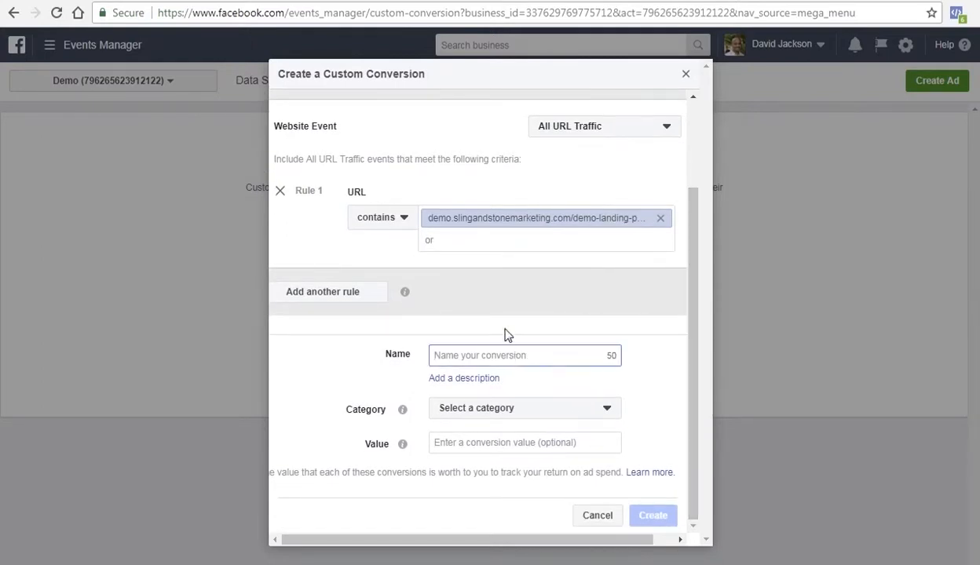
pyautogui.write('Viewed Landing Page')
pyautogui.click(603, 412)
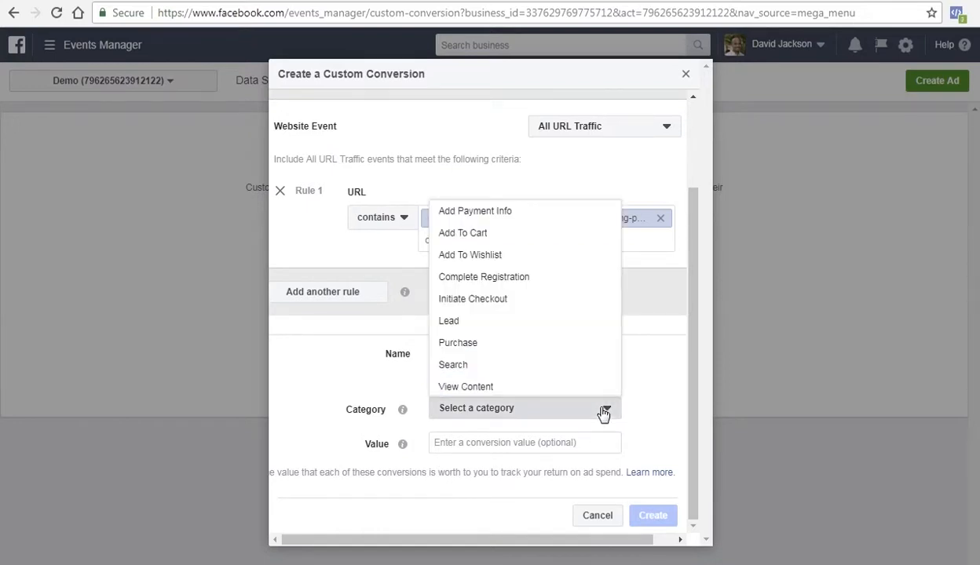
pyautogui.click(494, 387)
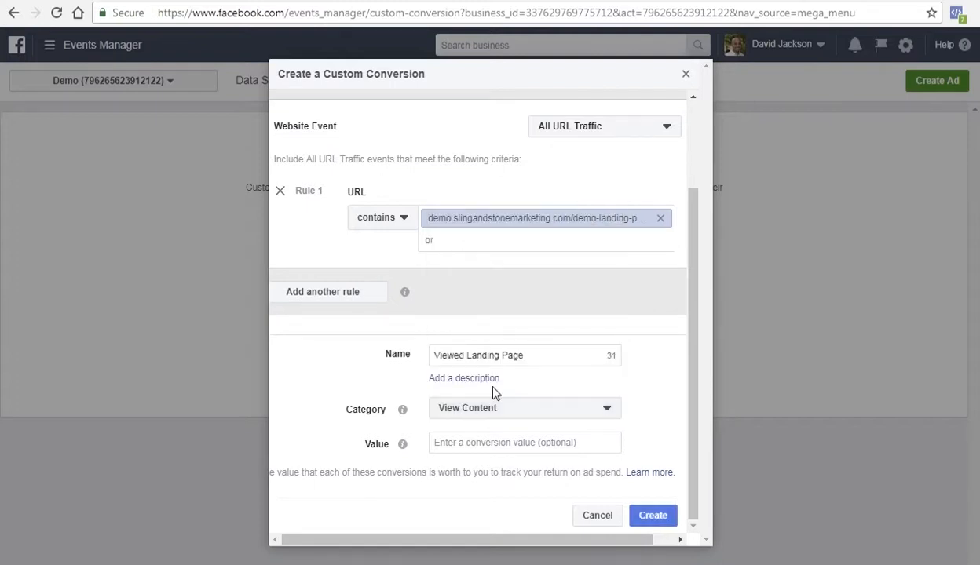
pyautogui.click(475, 442)
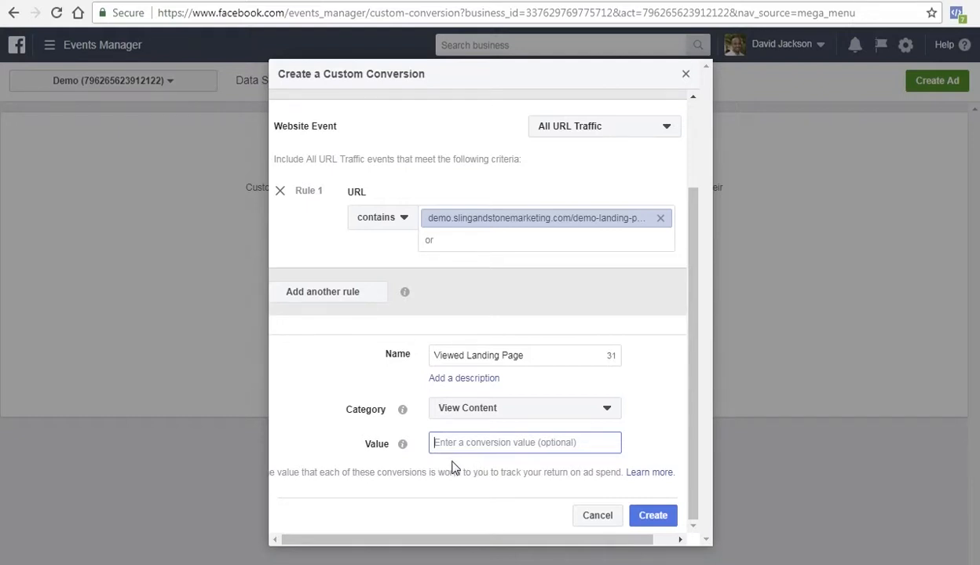
pyautogui.click(653, 516)
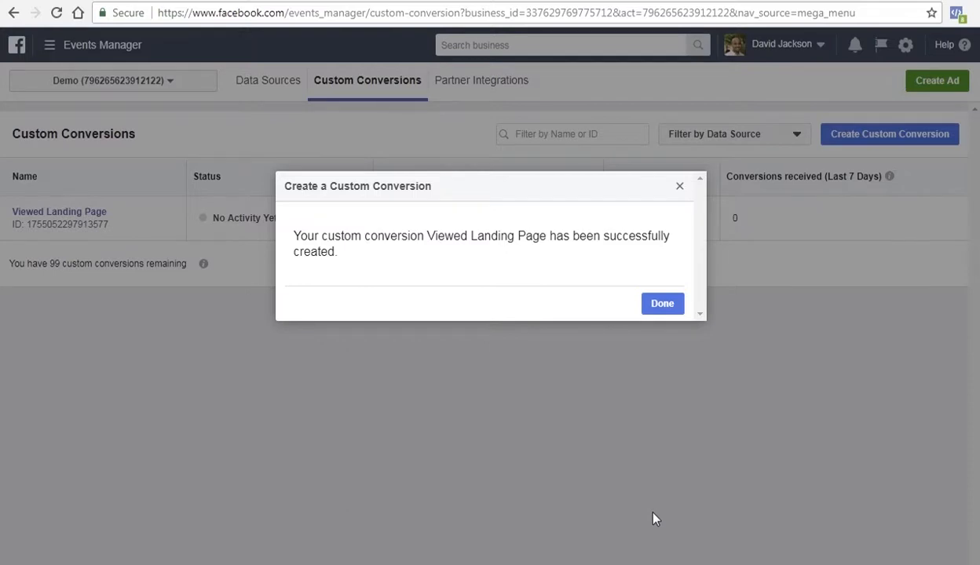
pyautogui.click(661, 305)
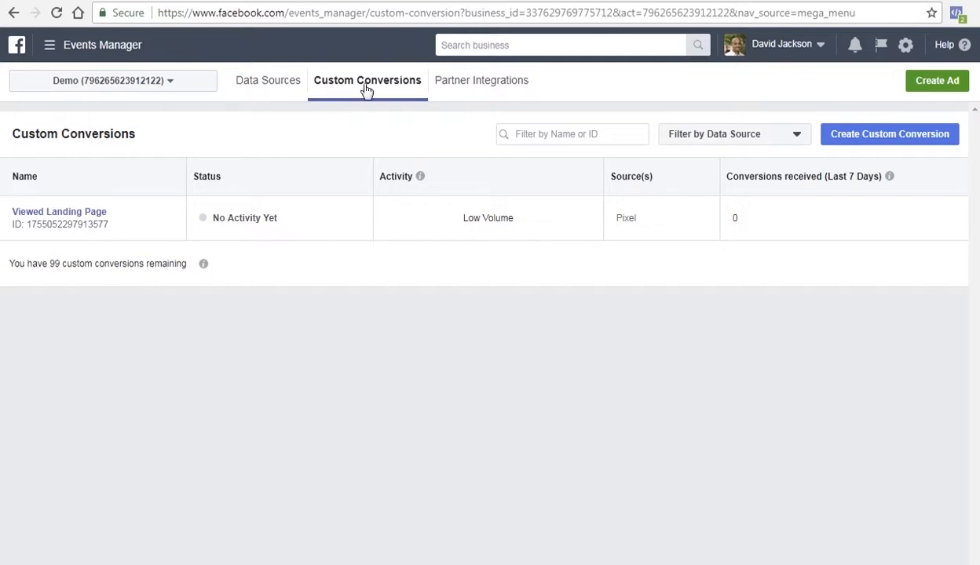
pyautogui.click(539, 1)
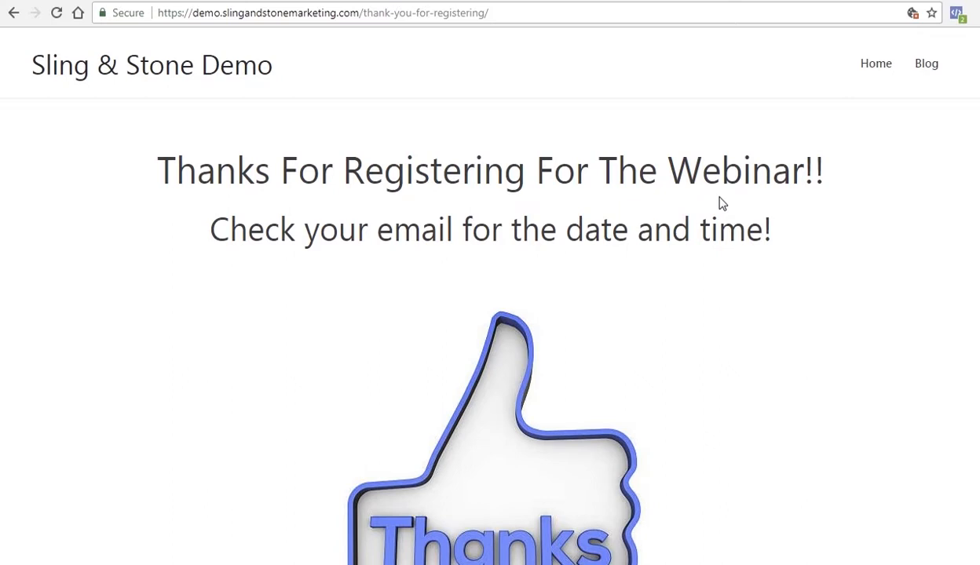
pyautogui.click(210, 14)
pyautogui.click(200, 15)
pyautogui.moveTo(192, 14); pyautogui.dragTo(497, 9)
pyautogui.rightClick(461, 15)
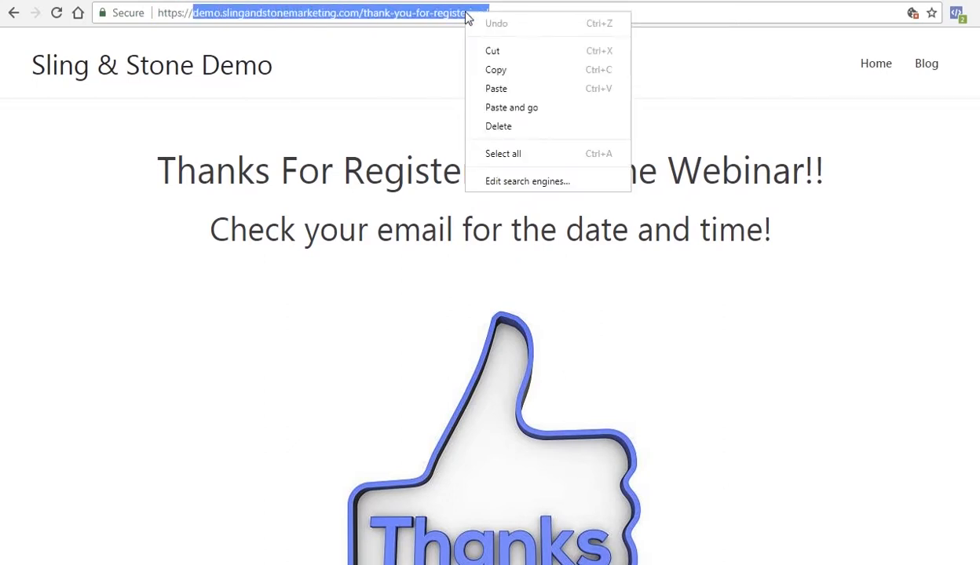
pyautogui.click(503, 73)
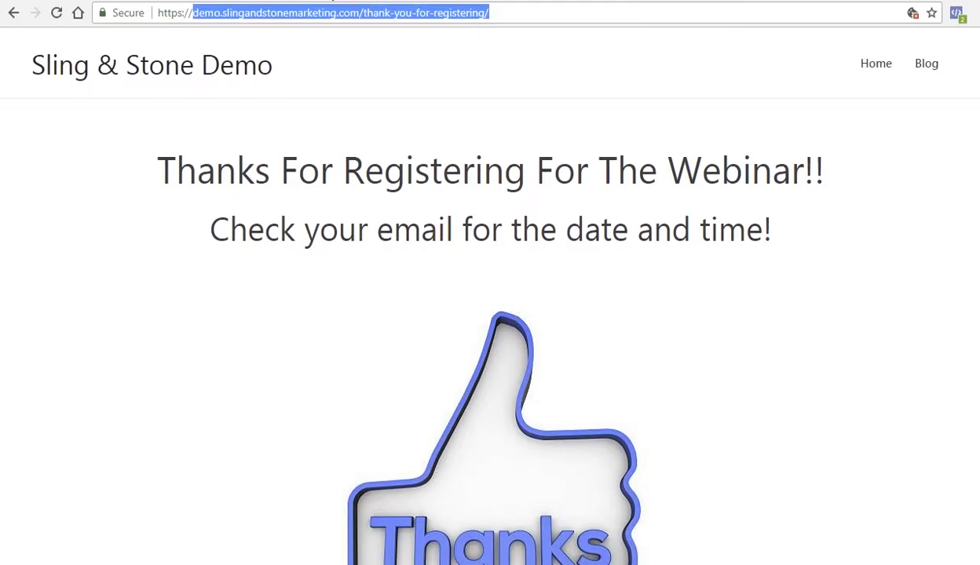
# - Start another custom conversion in Events Manager with Rule 1 as URL contains demo.slingandstonemarketing.com/thank-you-for-registering/
pyautogui.click(343, 2)
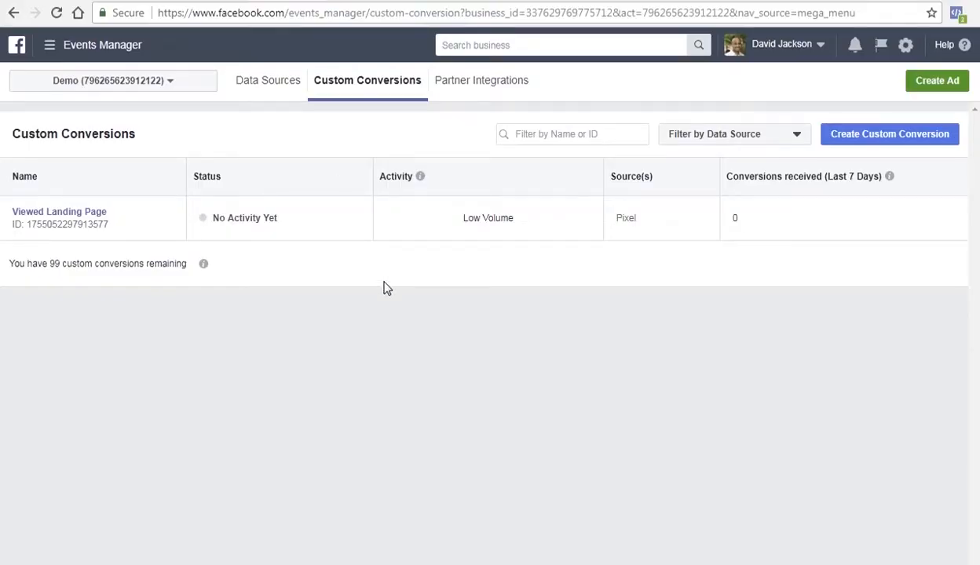
pyautogui.click(892, 139)
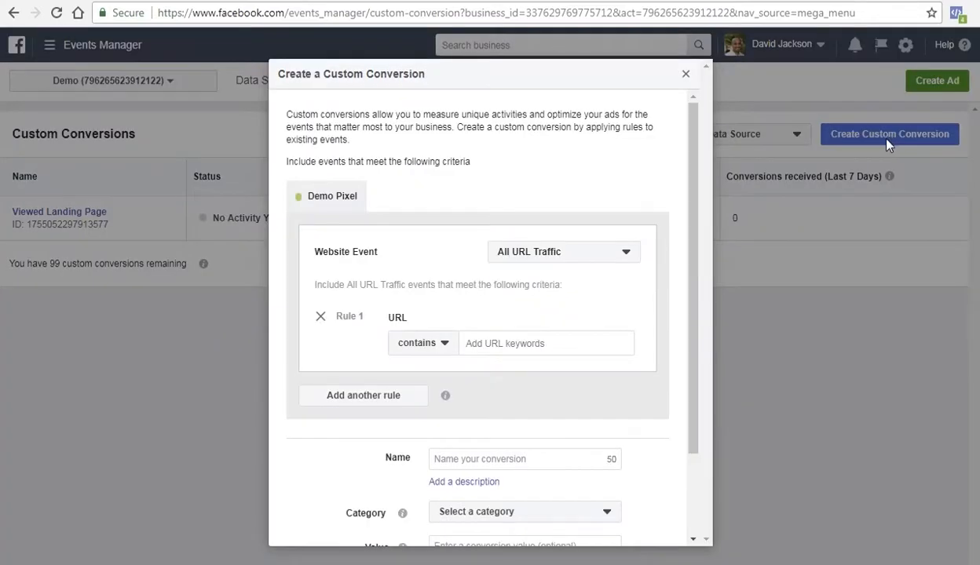
pyautogui.click(498, 346)
pyautogui.rightClick(510, 347)
pyautogui.click(531, 438)
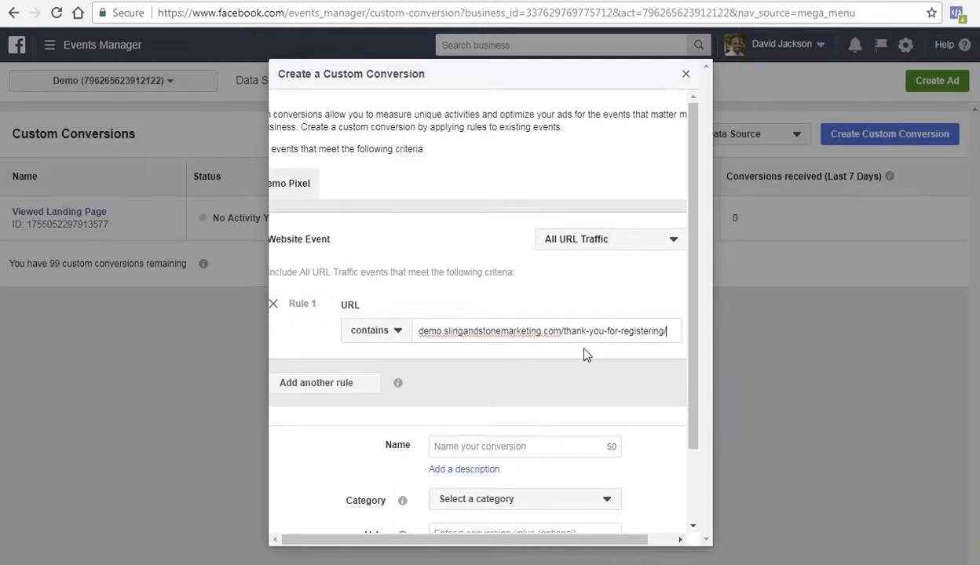
pyautogui.click(597, 366)
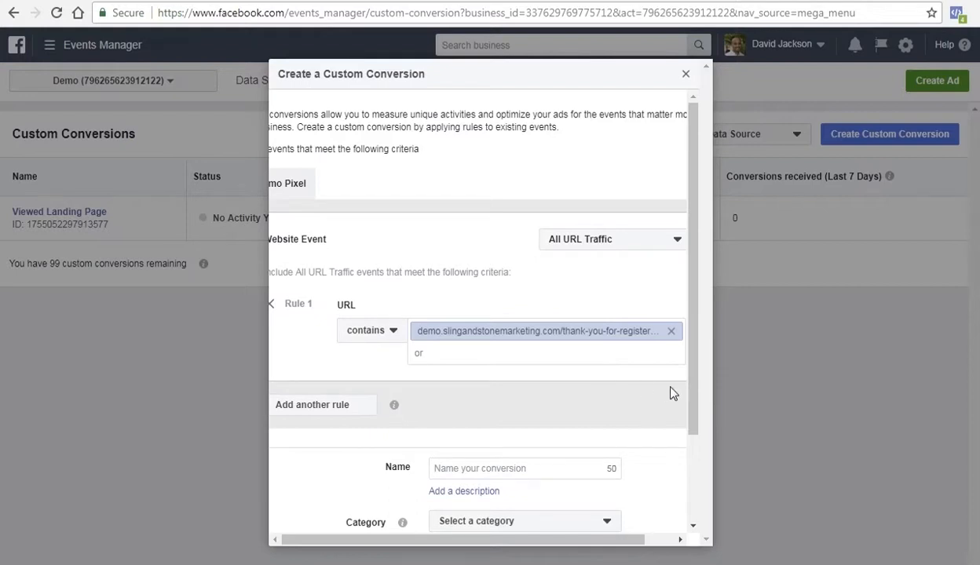
# - Name the conversion Webinar Registration and set its category to Complete Registration
pyautogui.moveTo(692, 393); pyautogui.dragTo(695, 482)
pyautogui.click(515, 352)
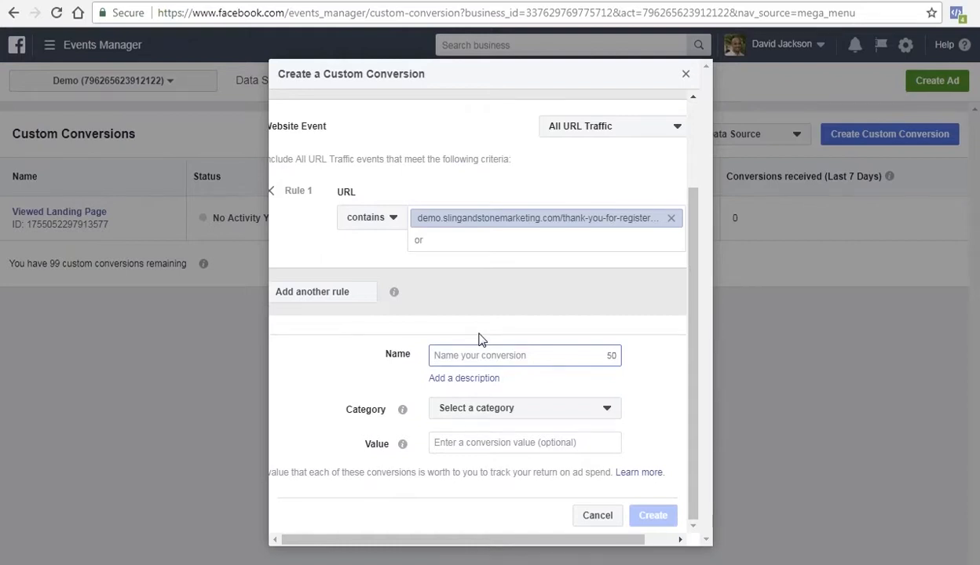
pyautogui.write('Webinar Si')
pyautogui.press('BackSpace')
pyautogui.press('BackSpace')
pyautogui.write('Registration')
pyautogui.click(545, 409)
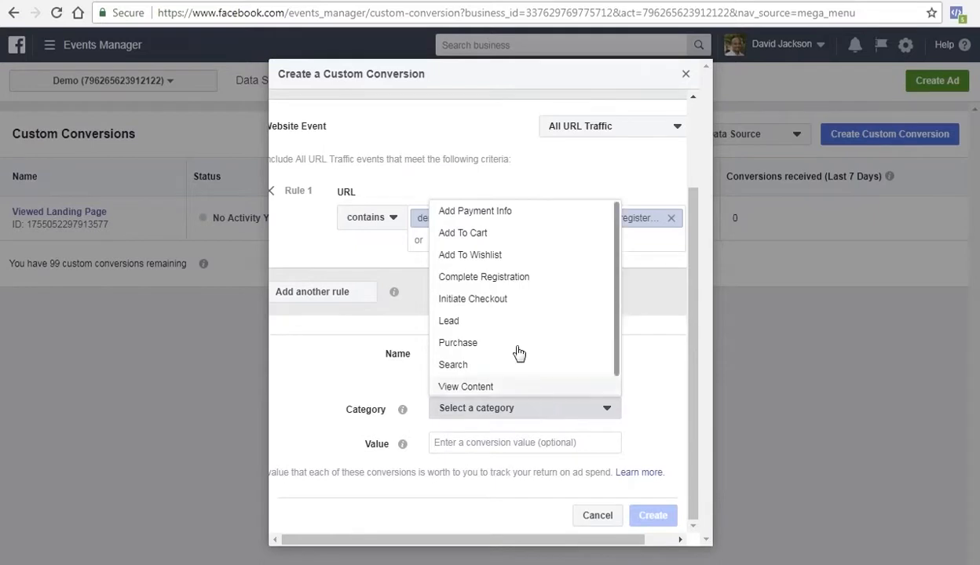
pyautogui.click(495, 281)
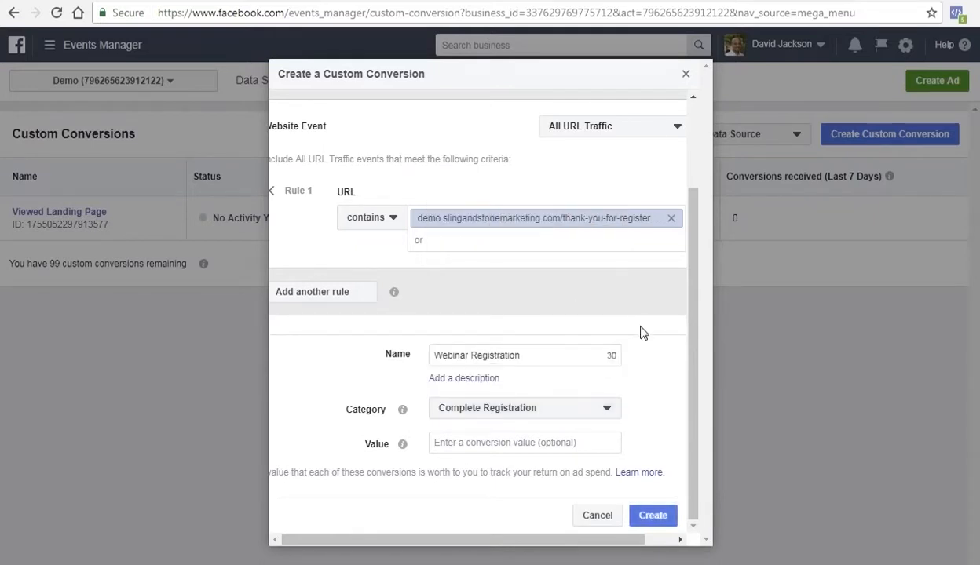
# - Set the conversion value to 1.00 and create the Webinar Registration conversion
pyautogui.click(459, 443)
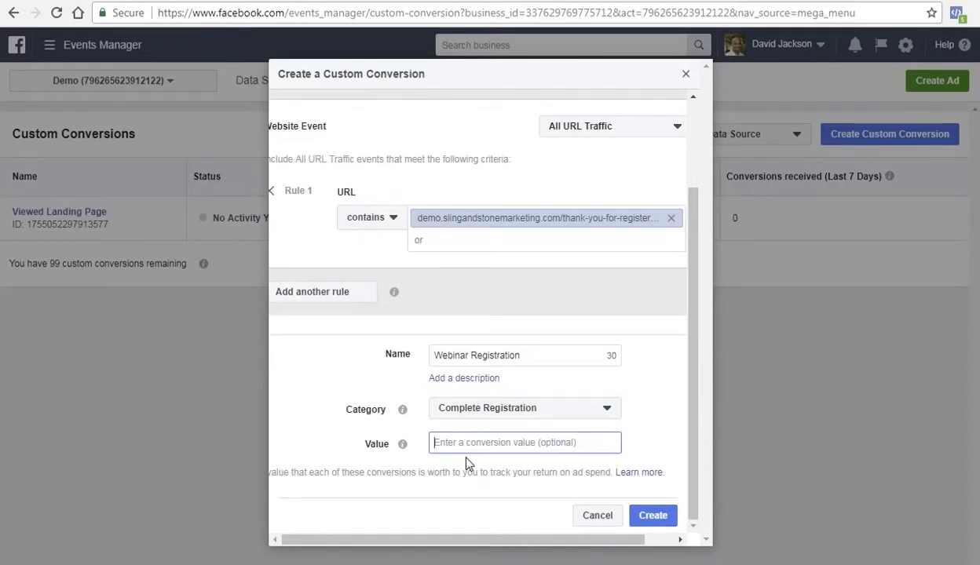
pyautogui.write('1')
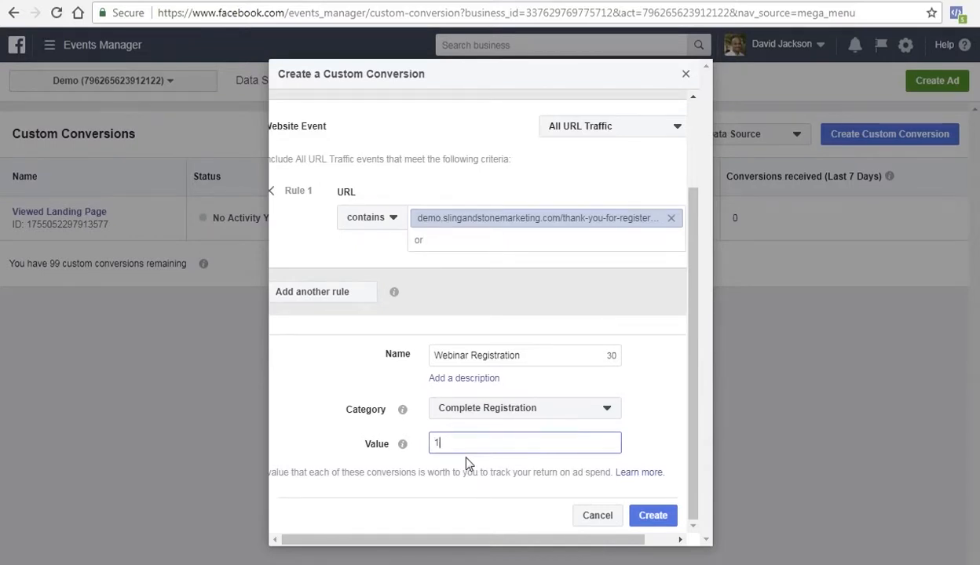
pyautogui.write('.0')
pyautogui.click(466, 463)
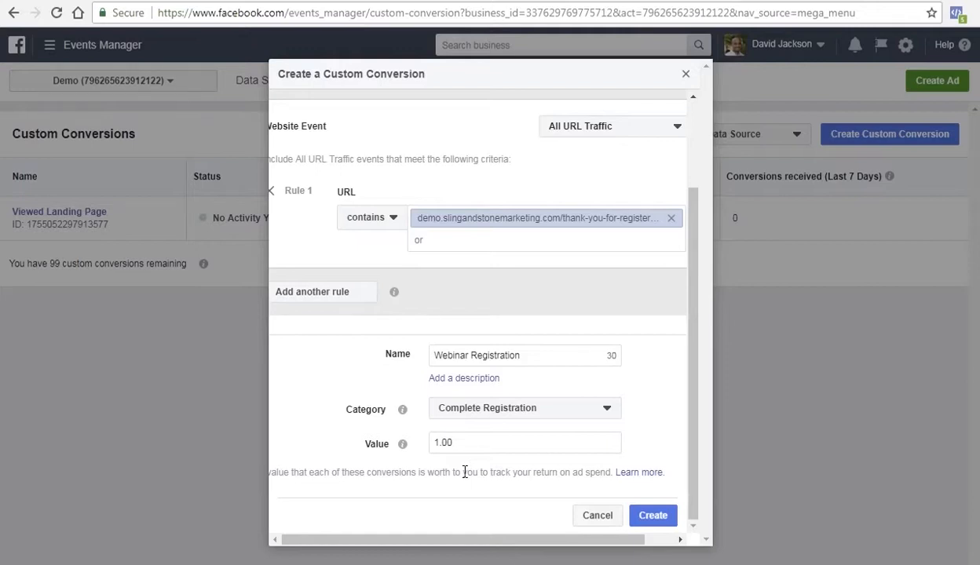
pyautogui.click(653, 516)
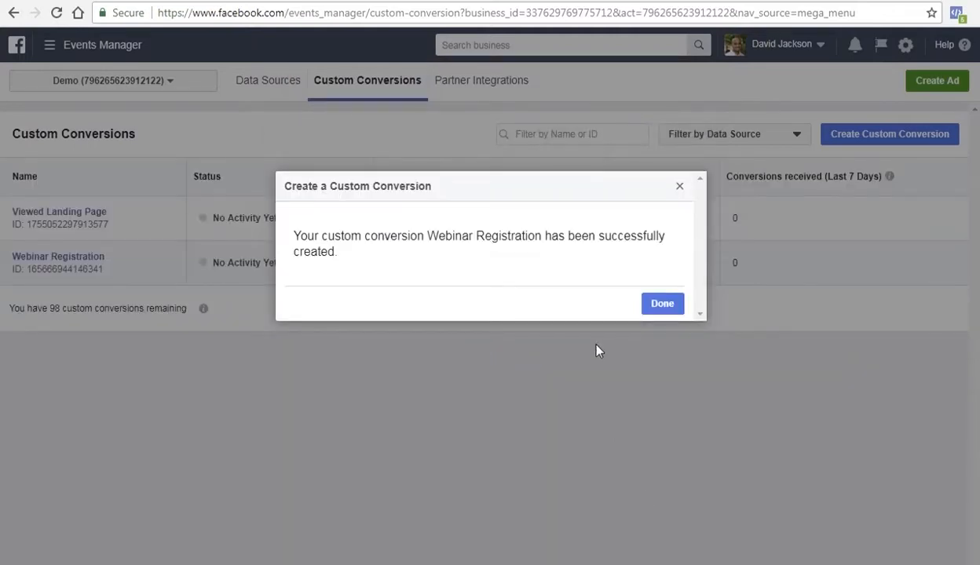
pyautogui.click(663, 306)
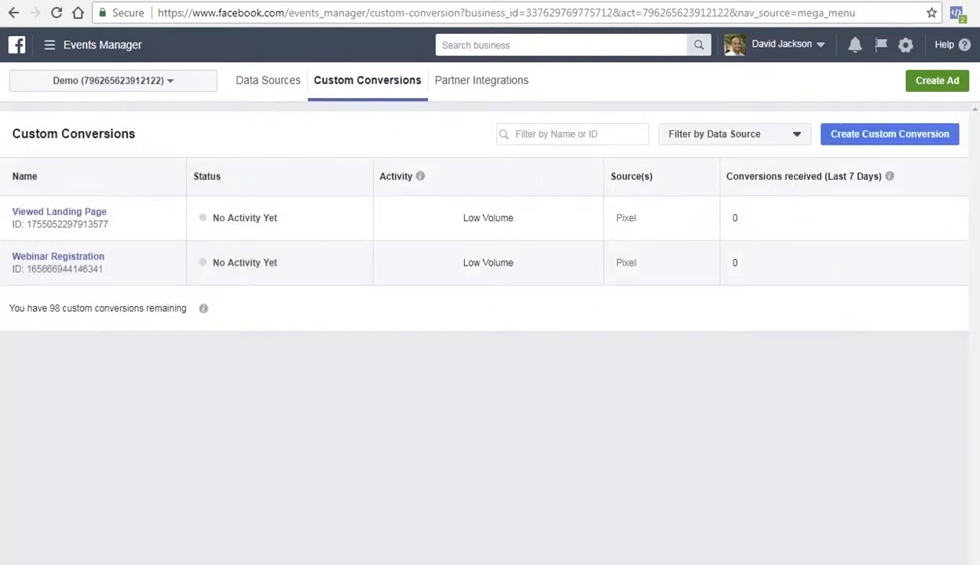
pyautogui.click(689, 1)
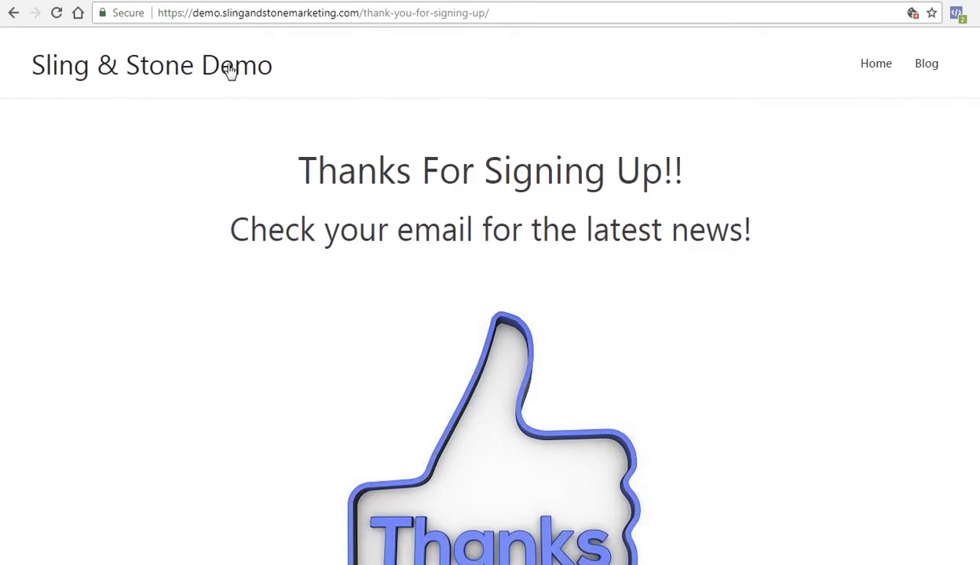
pyautogui.moveTo(194, 13); pyautogui.dragTo(507, 15)
pyautogui.rightClick(468, 13)
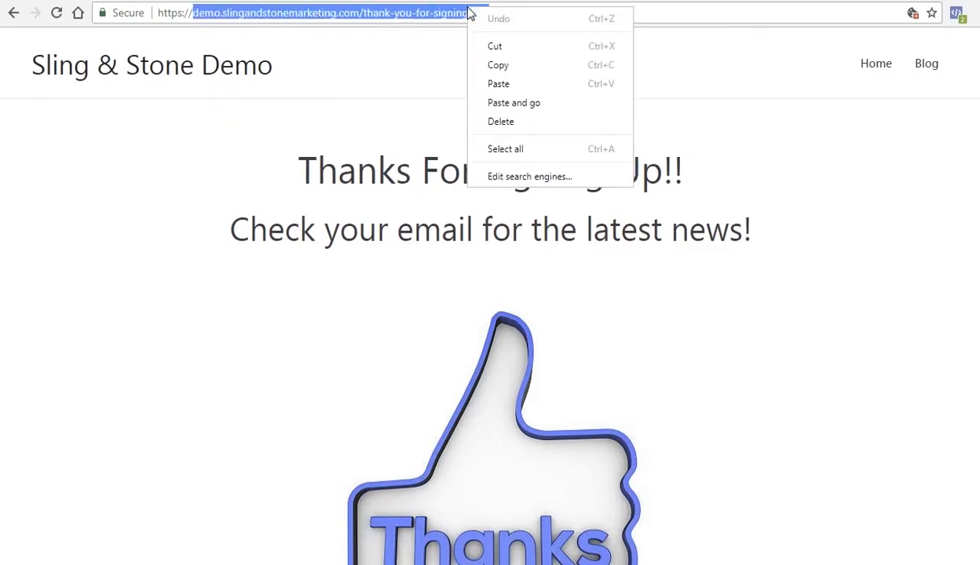
pyautogui.click(542, 69)
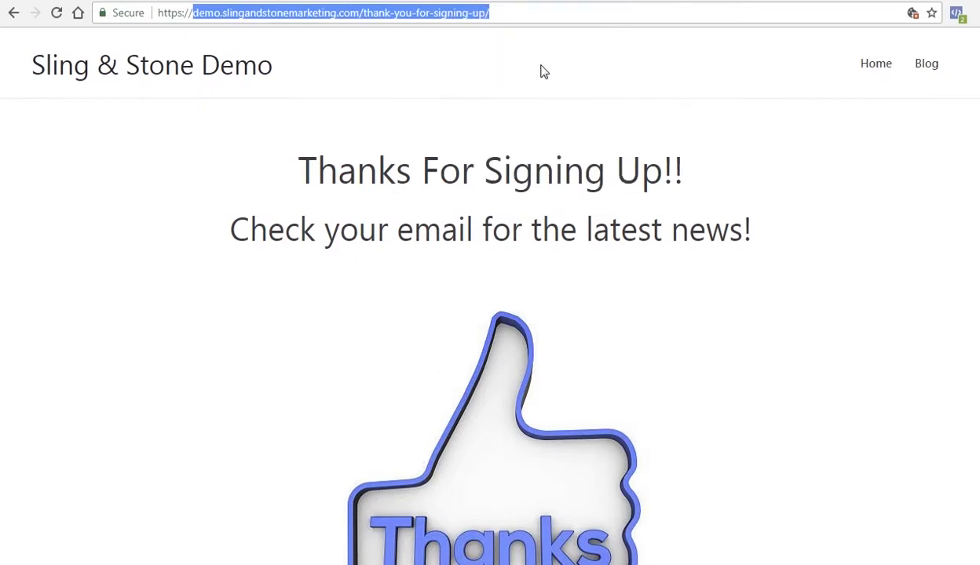
# - Start another custom conversion in Events Manager with Rule 1 as URL contains demo.slingandstonemarketing.com/thank-you-for-signing-up/
pyautogui.click(322, 0)
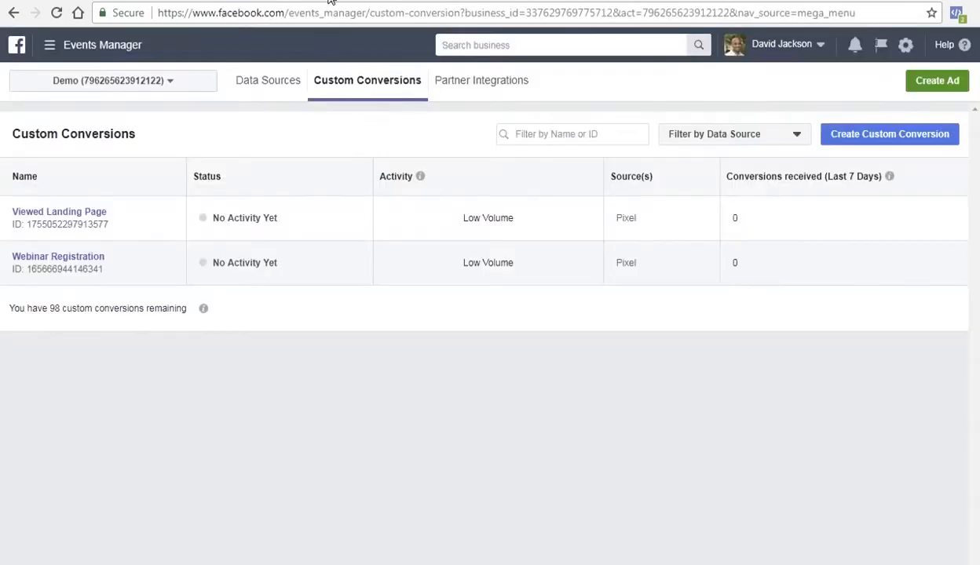
pyautogui.click(880, 146)
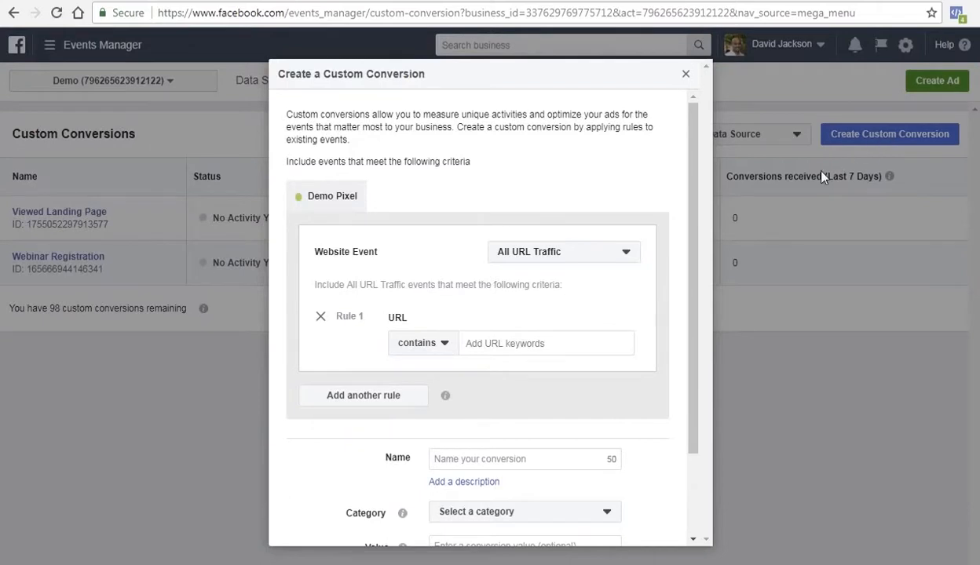
pyautogui.click(503, 347)
pyautogui.rightClick(488, 339)
pyautogui.click(540, 445)
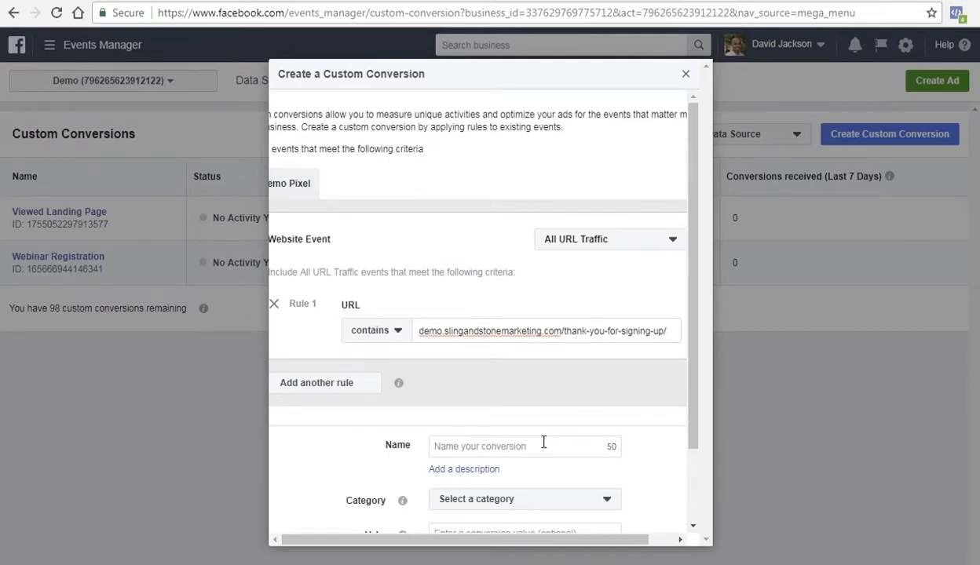
pyautogui.scroll(-2, 689, 464)
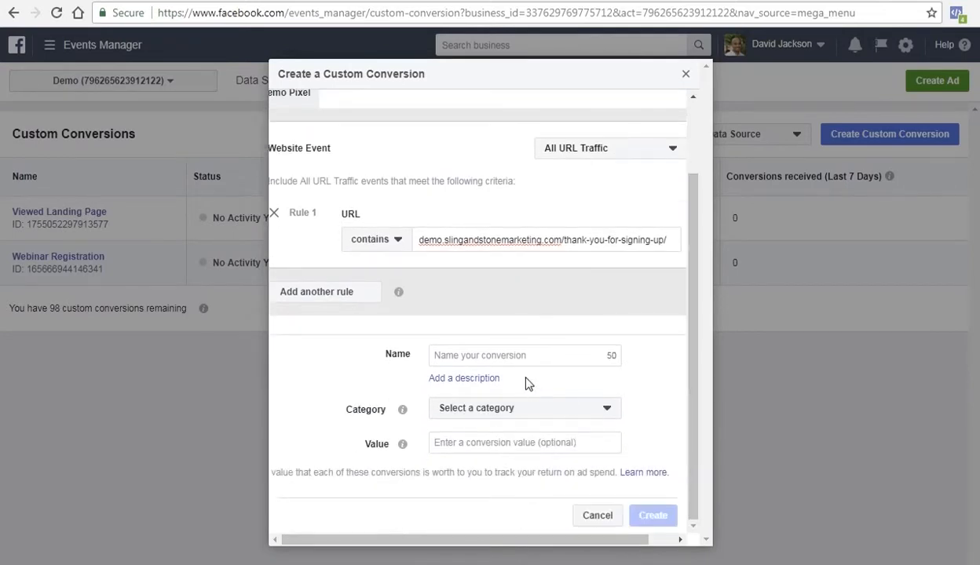
# - Name the conversion Email Sign-up and set its category to Lead
pyautogui.click(496, 351)
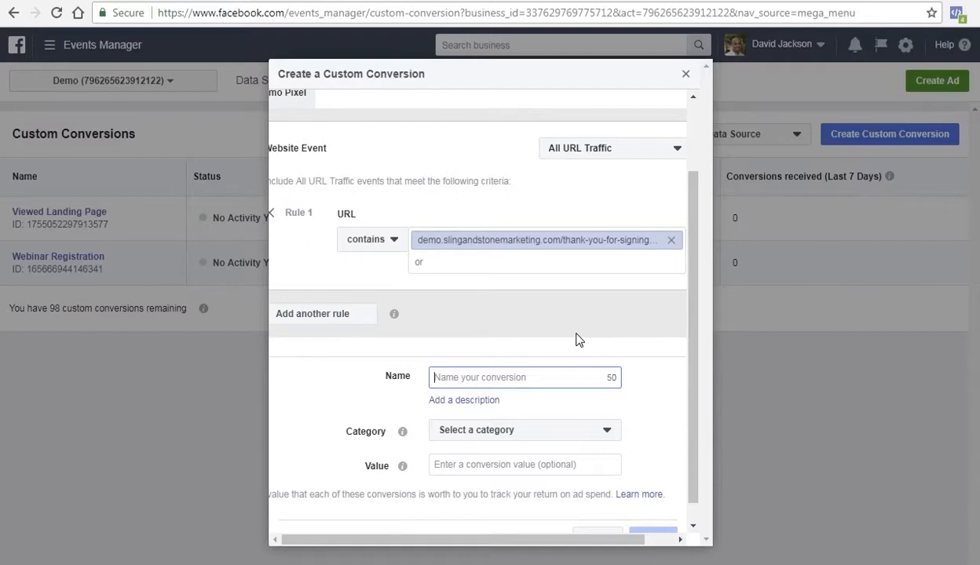
pyautogui.write('Email ')
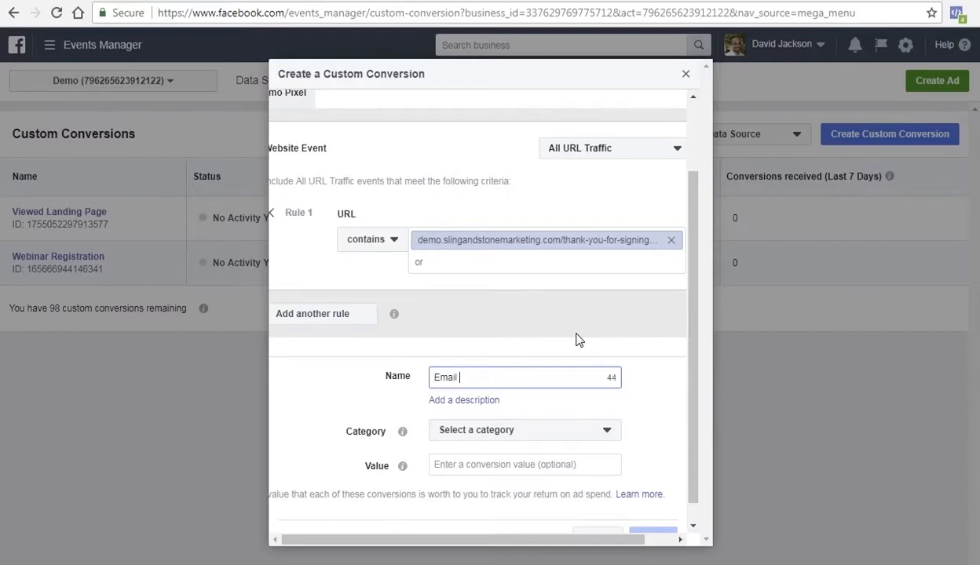
pyautogui.write('Sign-up')
pyautogui.click(603, 433)
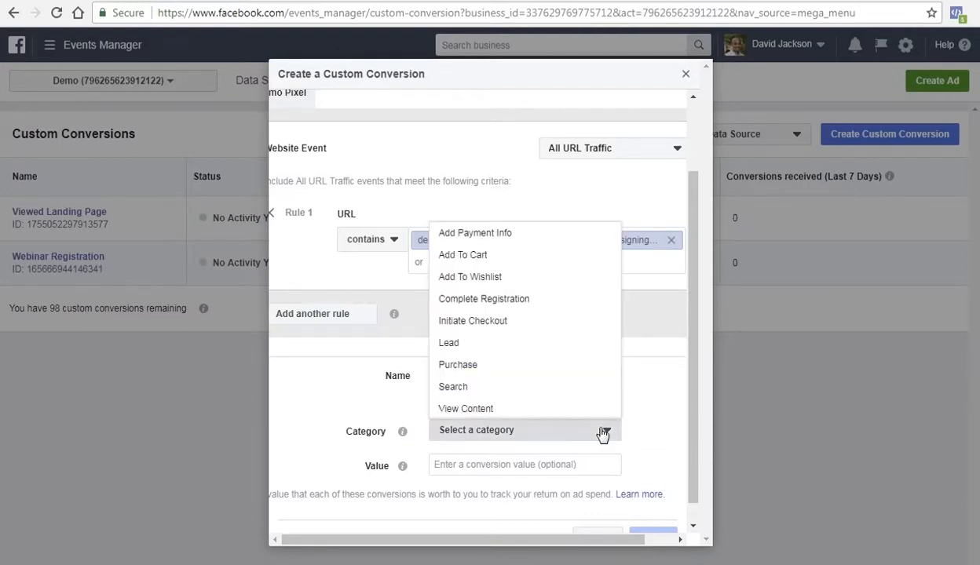
pyautogui.click(508, 346)
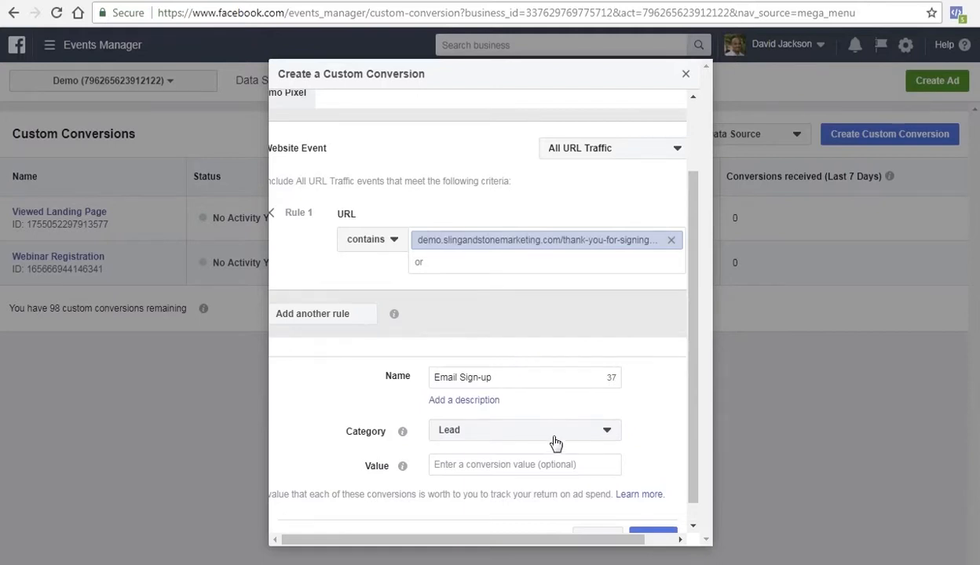
# - Leave the conversion value empty and create the Email Sign-up conversion
pyautogui.click(575, 467)
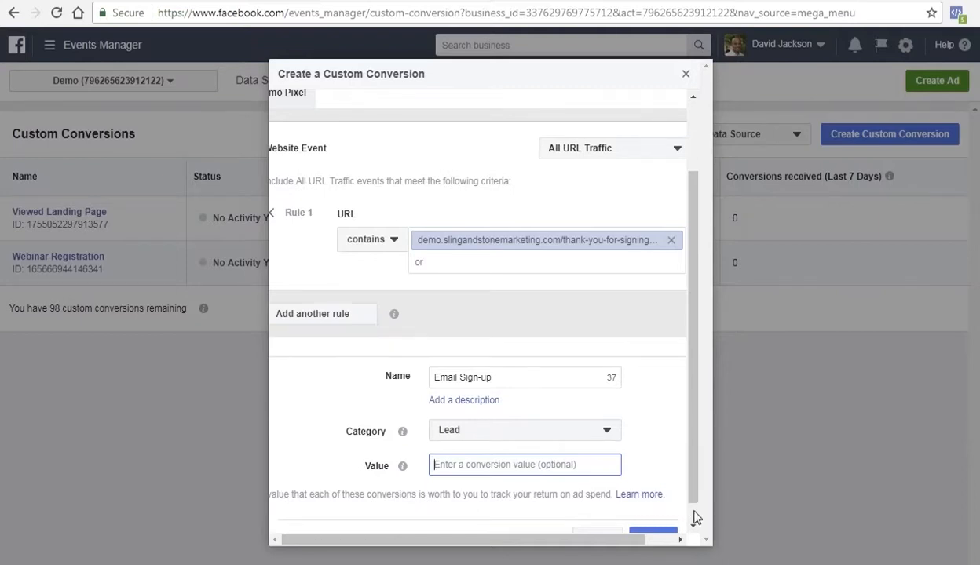
pyautogui.scroll(-1, 691, 515)
pyautogui.click(655, 516)
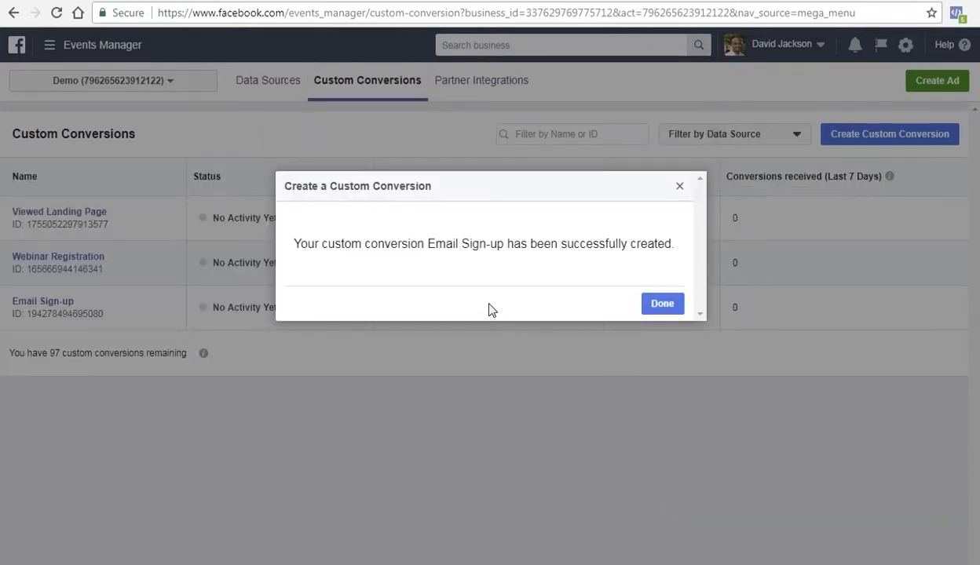
pyautogui.click(660, 305)
pyautogui.click(328, 119)
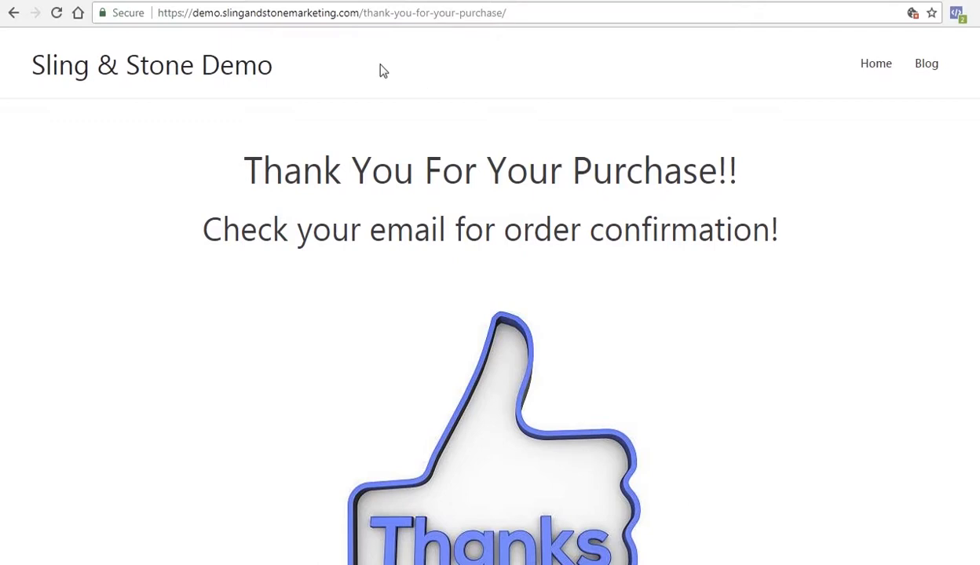
pyautogui.moveTo(192, 14); pyautogui.dragTo(495, 22)
pyautogui.rightClick(496, 22)
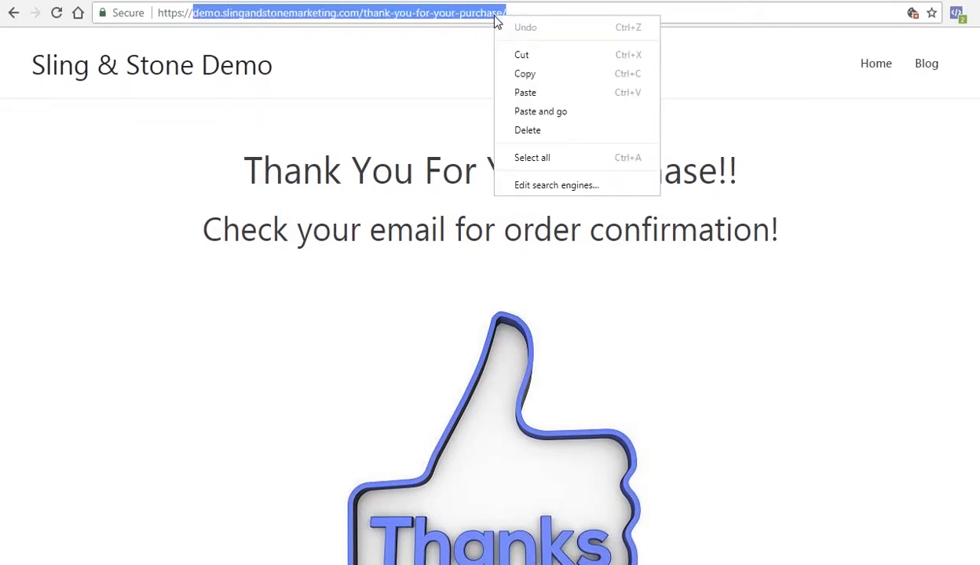
pyautogui.click(525, 76)
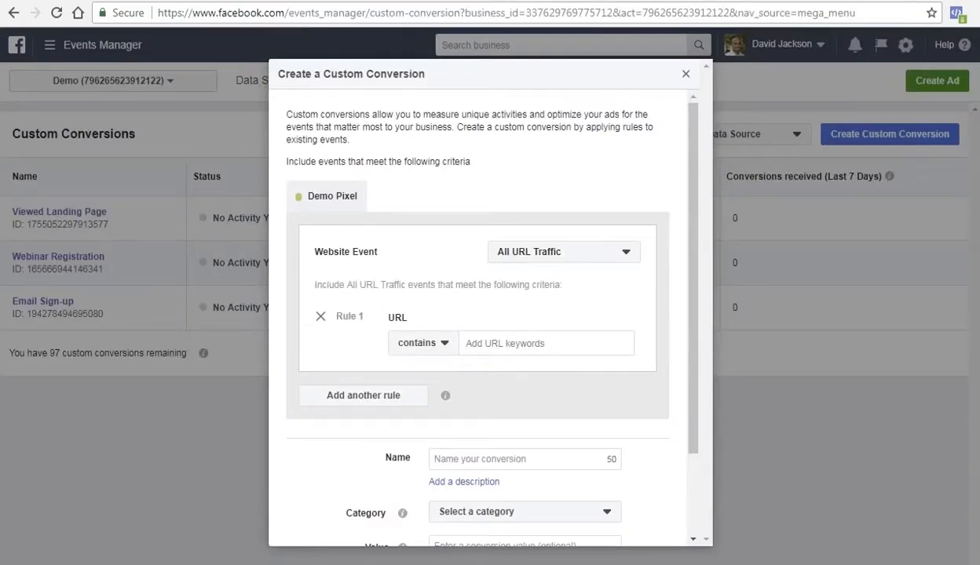
# - In a new custom conversion in Events Manager, set Rule 1 to URL contains demo.slingandstonemarketing.com/thank-you-for-your-purchase/
pyautogui.click(540, 347)
pyautogui.rightClick(540, 347)
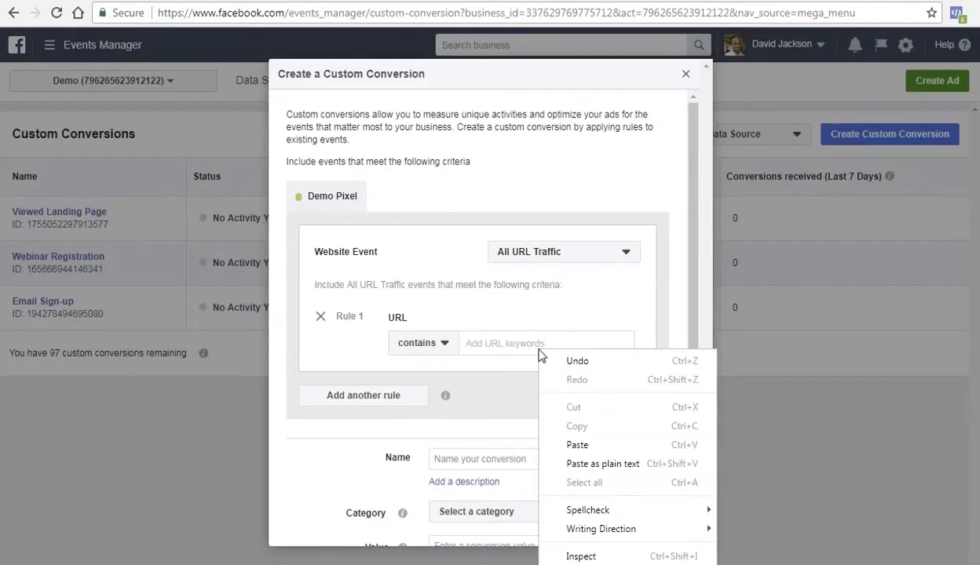
pyautogui.click(575, 431)
pyautogui.moveTo(694, 442); pyautogui.dragTo(694, 517)
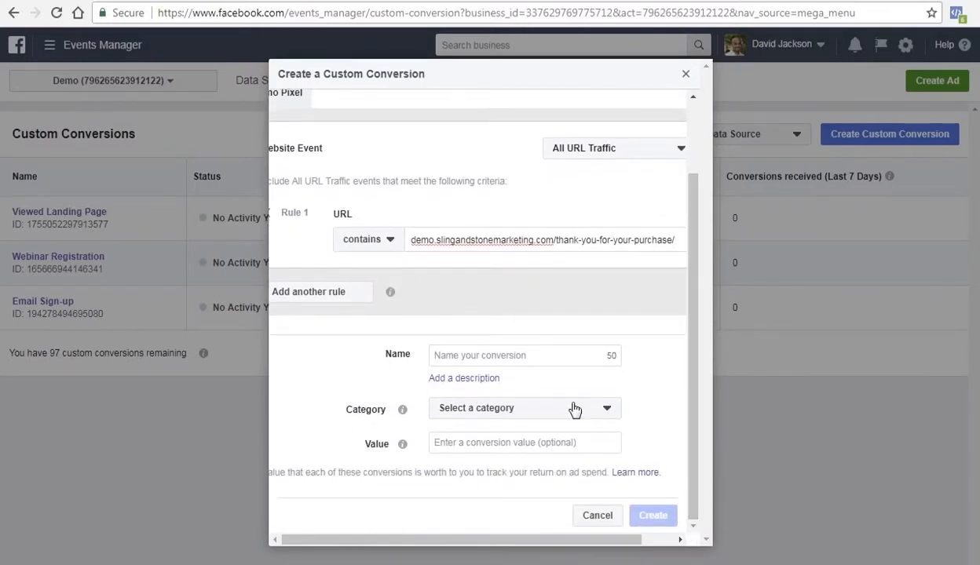
# - Name the conversion Customers and set its category to Purchase
pyautogui.click(549, 362)
pyautogui.write('Customers')
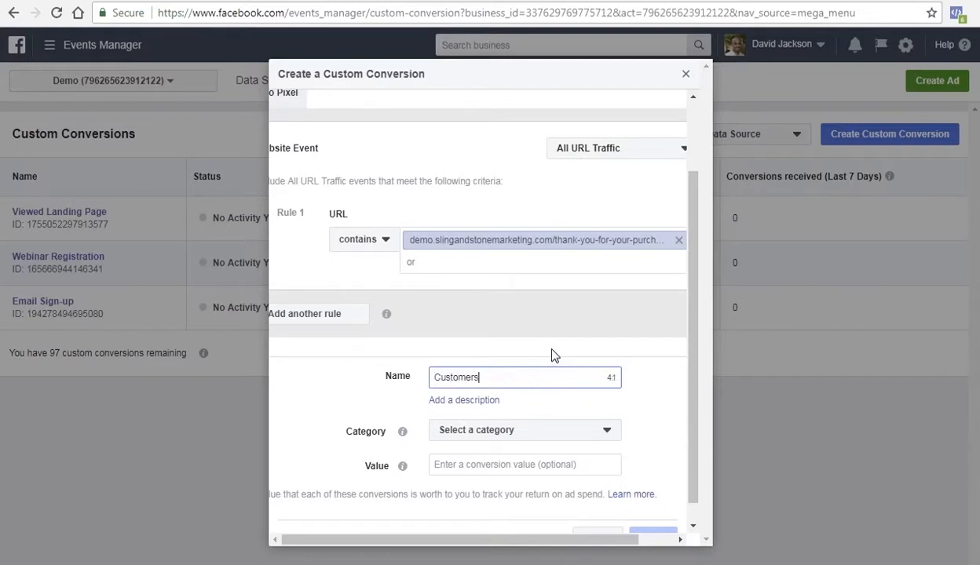
pyautogui.click(541, 434)
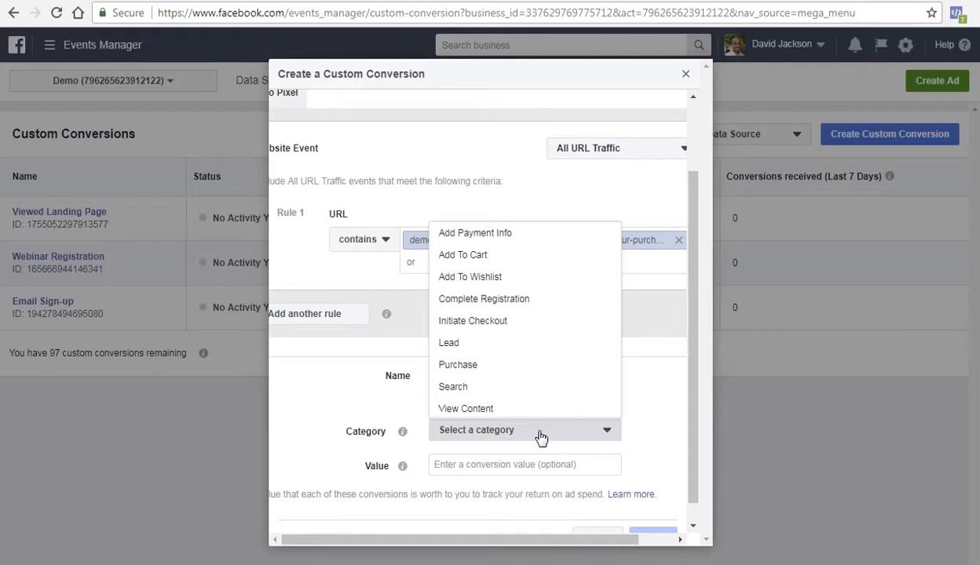
pyautogui.click(484, 366)
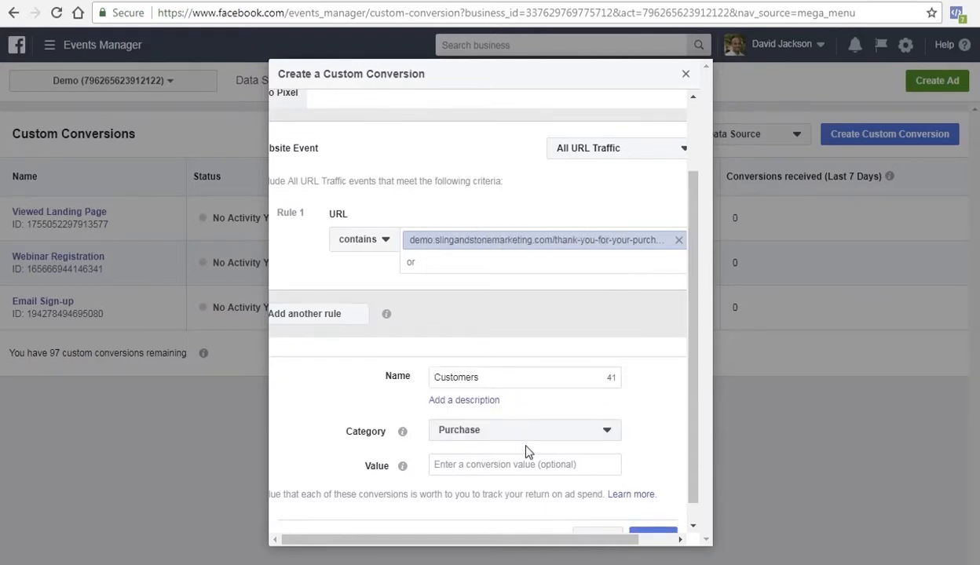
# - Set the conversion value to 20.00 and create the Customers conversion
pyautogui.click(525, 466)
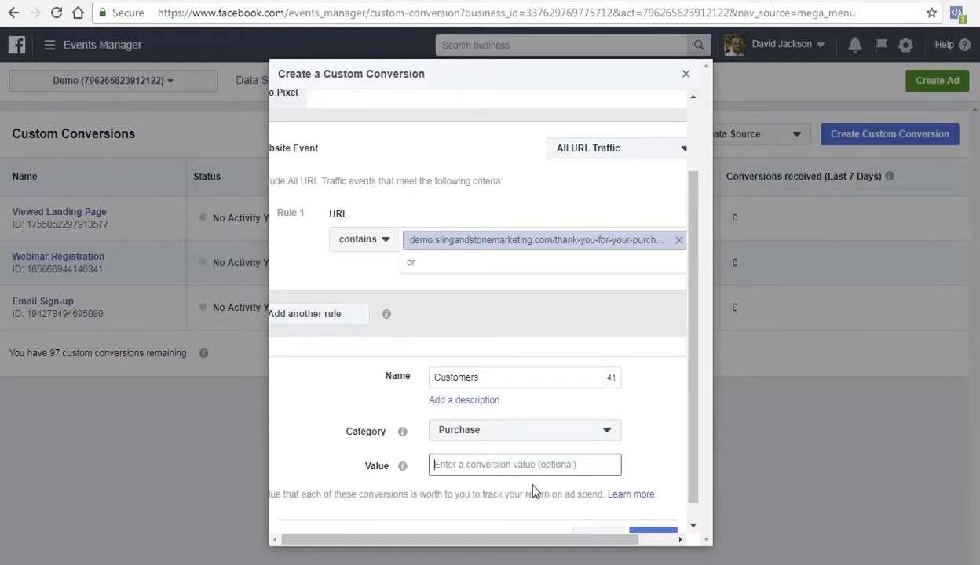
pyautogui.write('2')
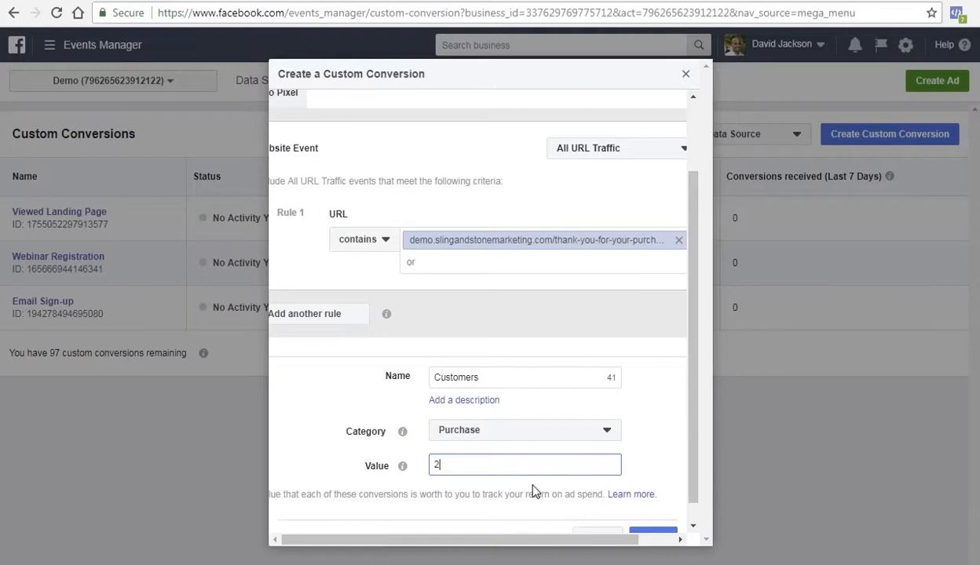
pyautogui.write('0.00')
pyautogui.click(532, 491)
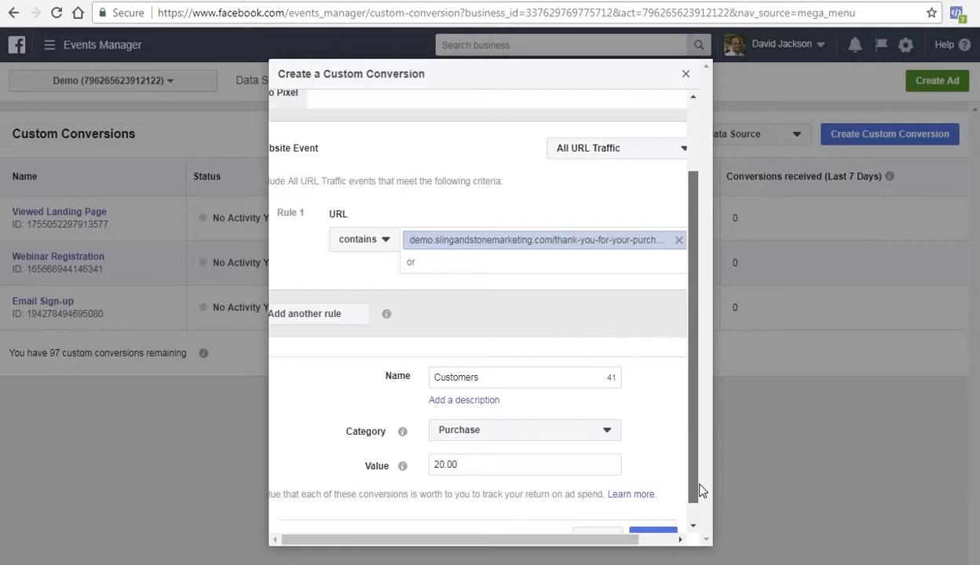
pyautogui.scroll(-2, 701, 491)
pyautogui.click(655, 455)
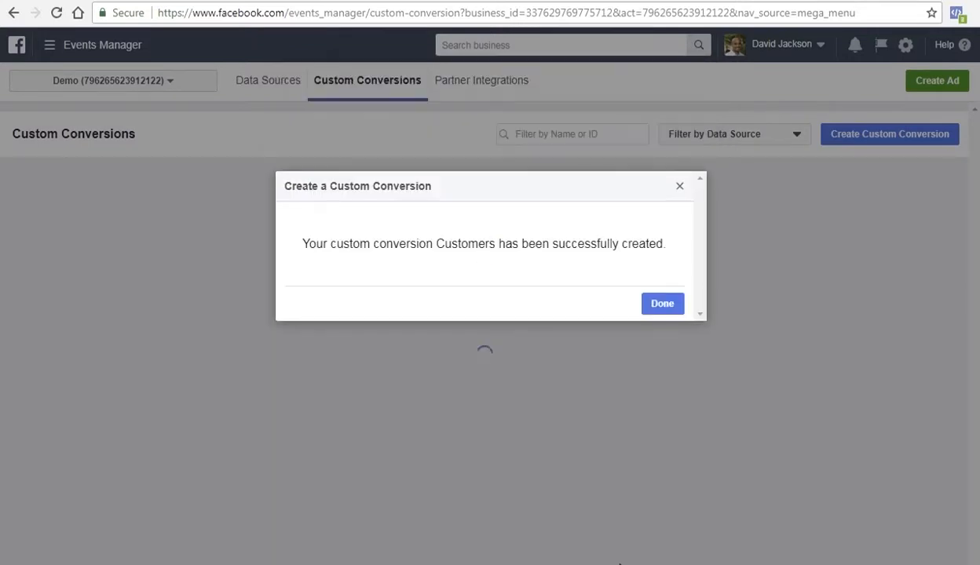
pyautogui.click(658, 309)
pyautogui.click(332, 118)
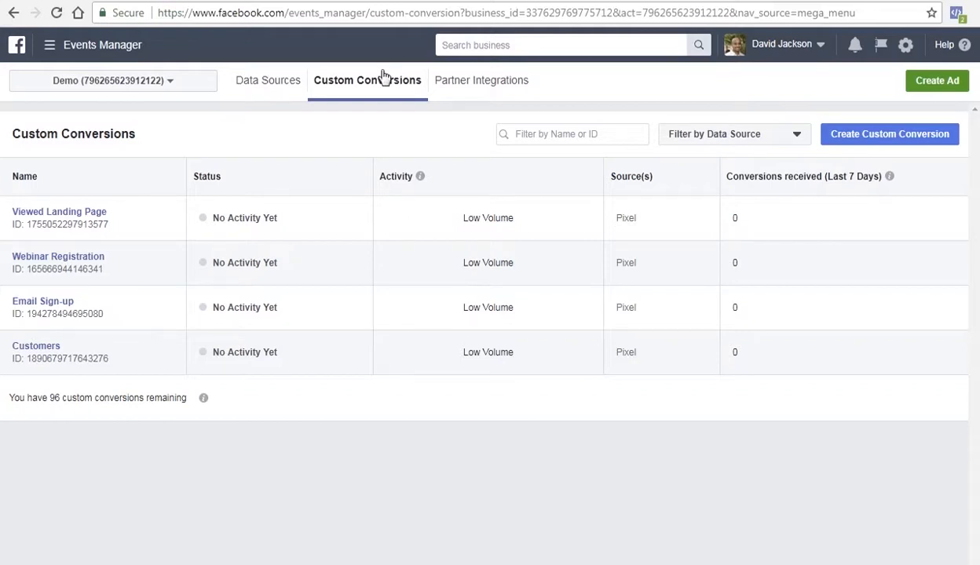
# - Reload the demo landing page and examine its PageView event details in Facebook Pixel Helper
pyautogui.click(429, 1)
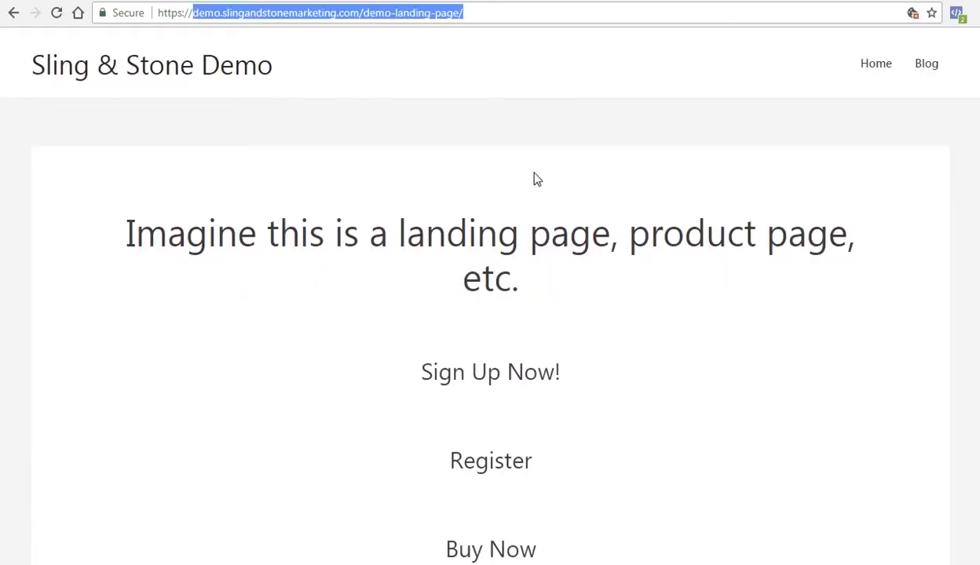
pyautogui.click(269, 9)
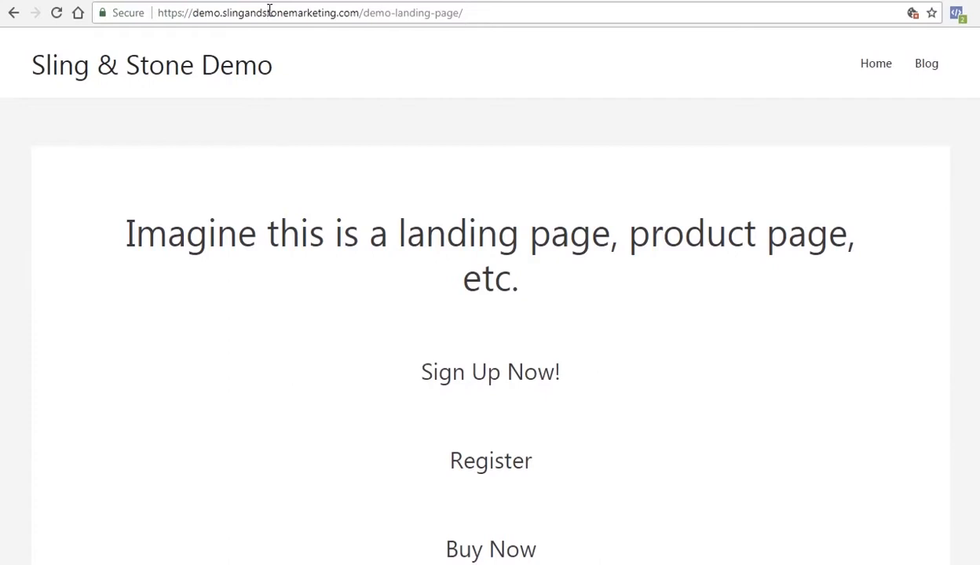
pyautogui.press('Return')
pyautogui.click(956, 14)
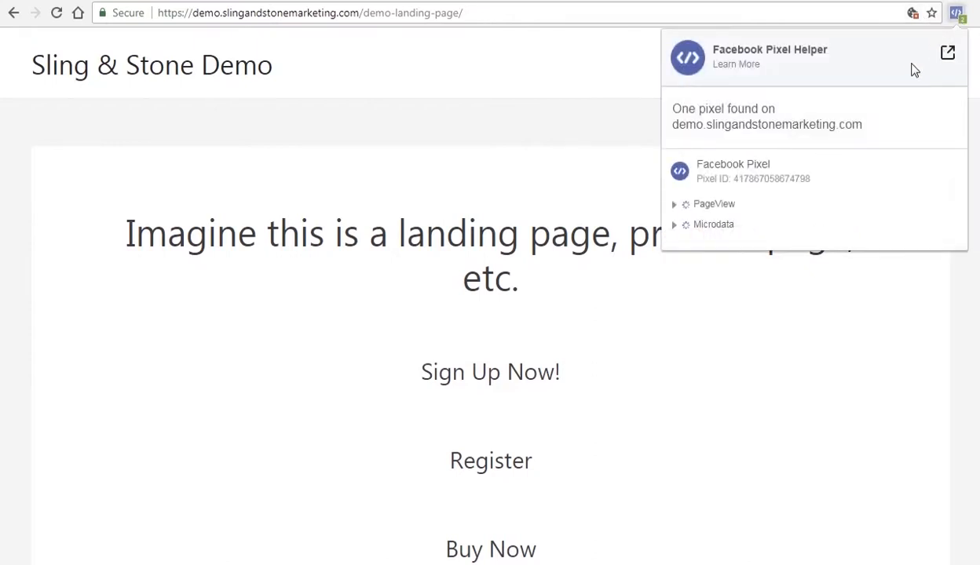
pyautogui.click(674, 206)
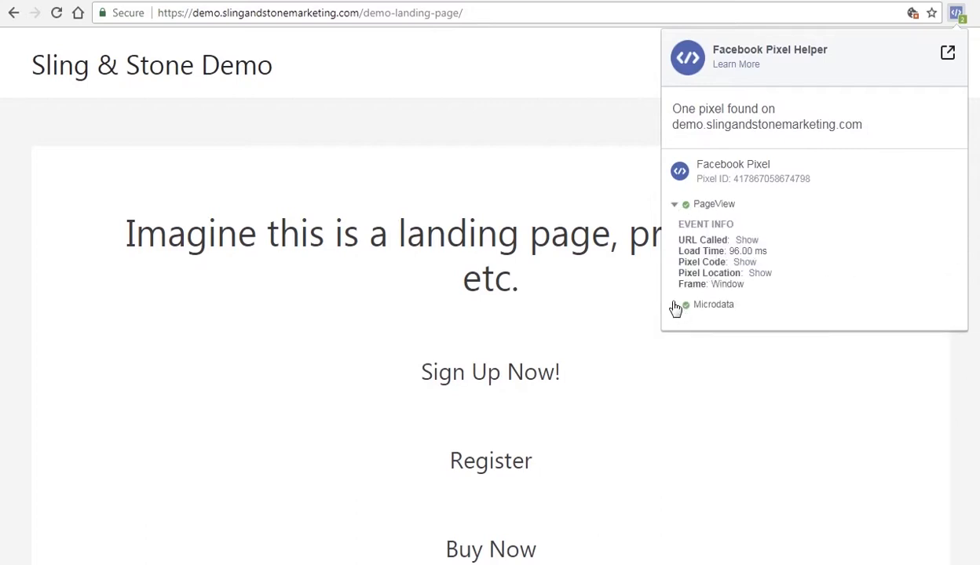
pyautogui.click(675, 205)
# - Reload the webinar registration, sign-up and purchase thank-you pages, and return to the Custom Conversions list in Events Manager
pyautogui.click(624, 83)
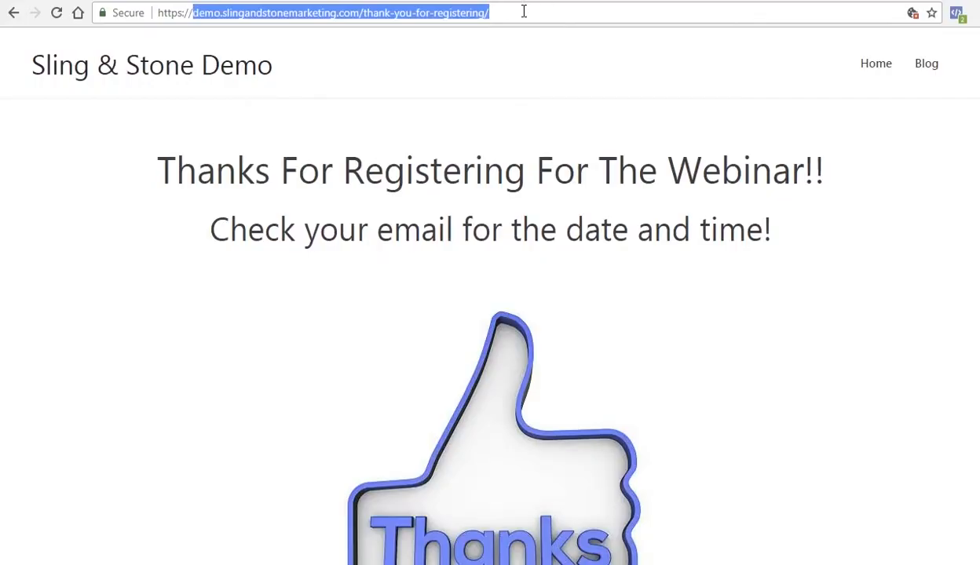
pyautogui.click(523, 11)
pyautogui.press('Return')
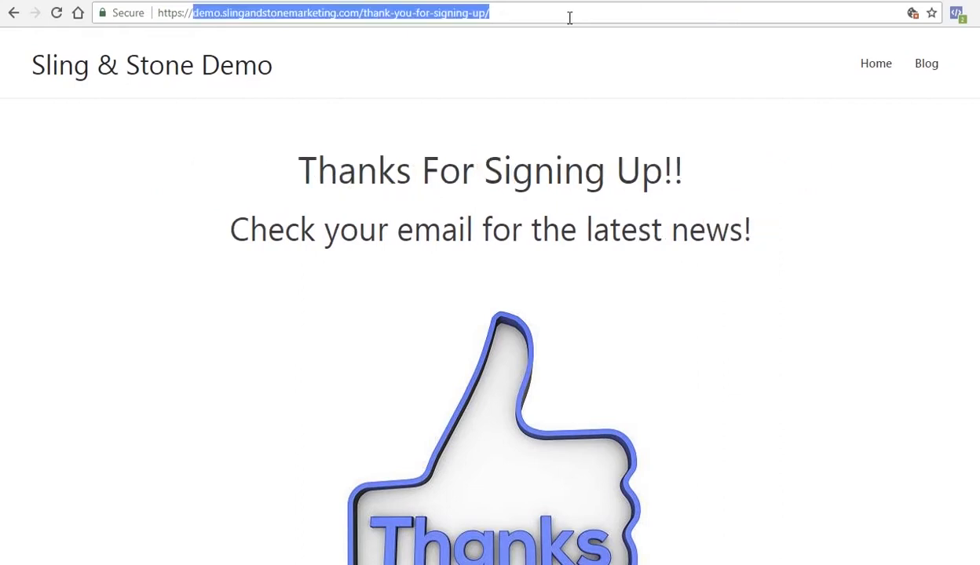
pyautogui.click(567, 16)
pyautogui.press('Return')
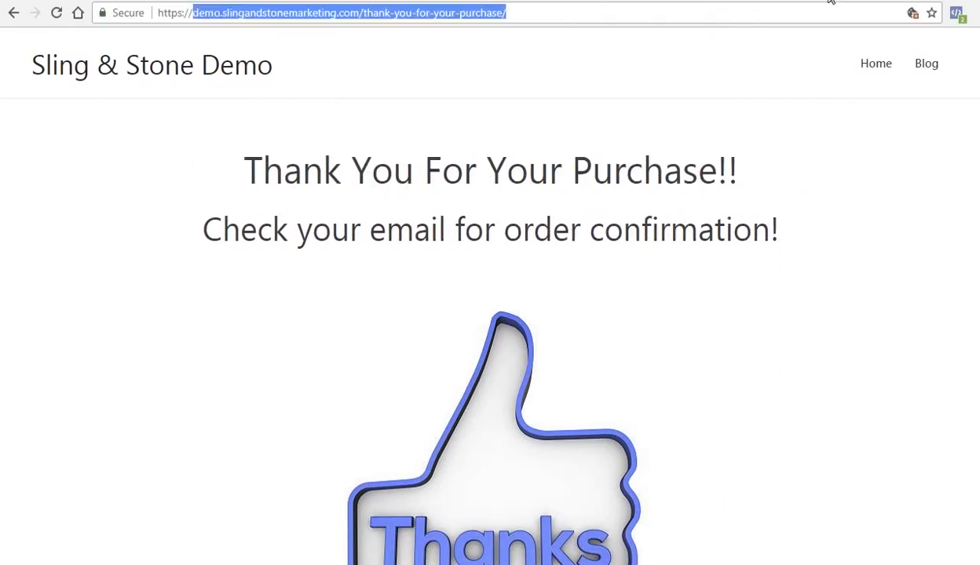
pyautogui.click(666, 13)
pyautogui.press('Return')
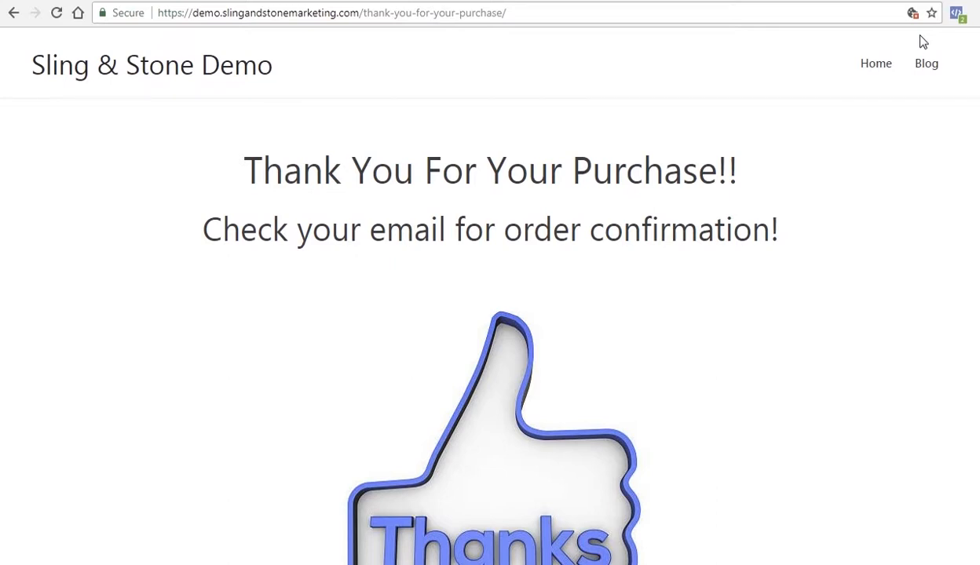
pyautogui.click(331, 0)
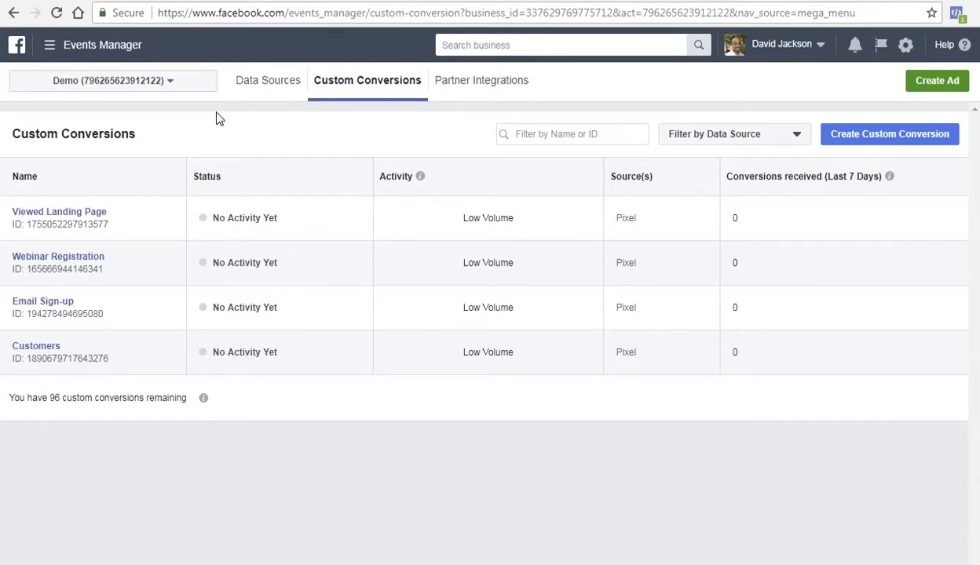
# - Refresh the Custom Conversions list to check the status of each conversion, and switch to Ads Manager
pyautogui.click(57, 13)
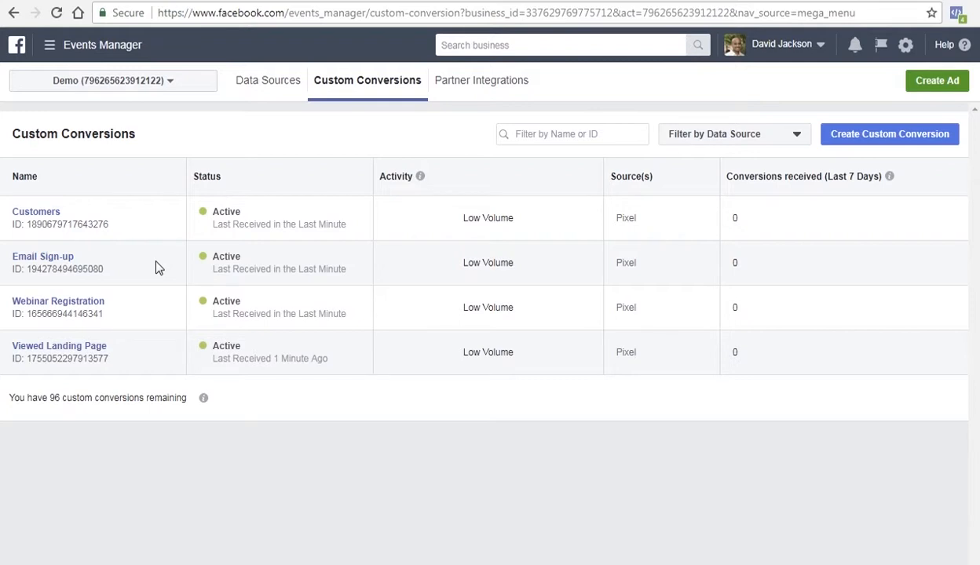
pyautogui.click(48, 46)
pyautogui.click(52, 136)
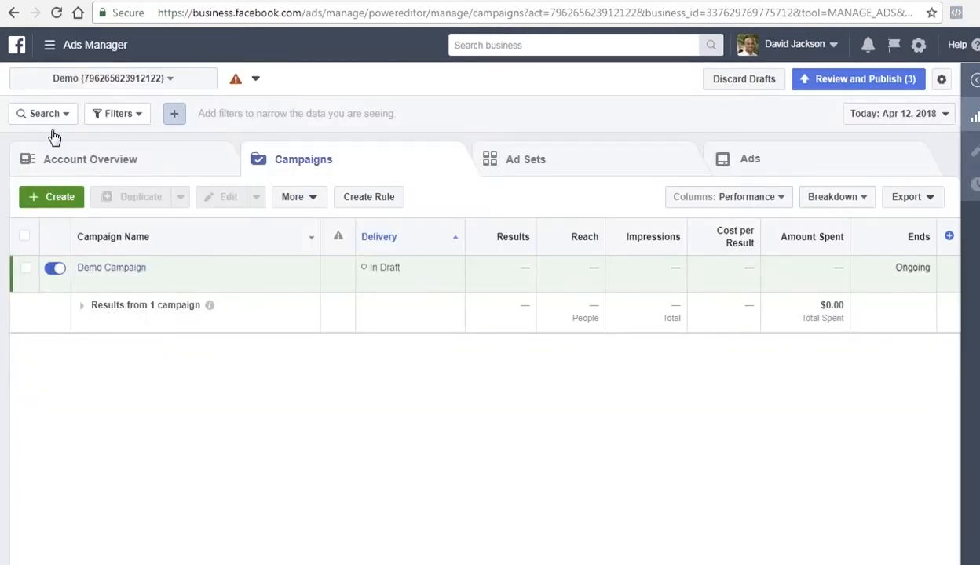
# - Open the Demo Campaign draft, choose Conversions as its objective, and return to the campaign list
pyautogui.moveTo(108, 273)
pyautogui.click(26, 269)
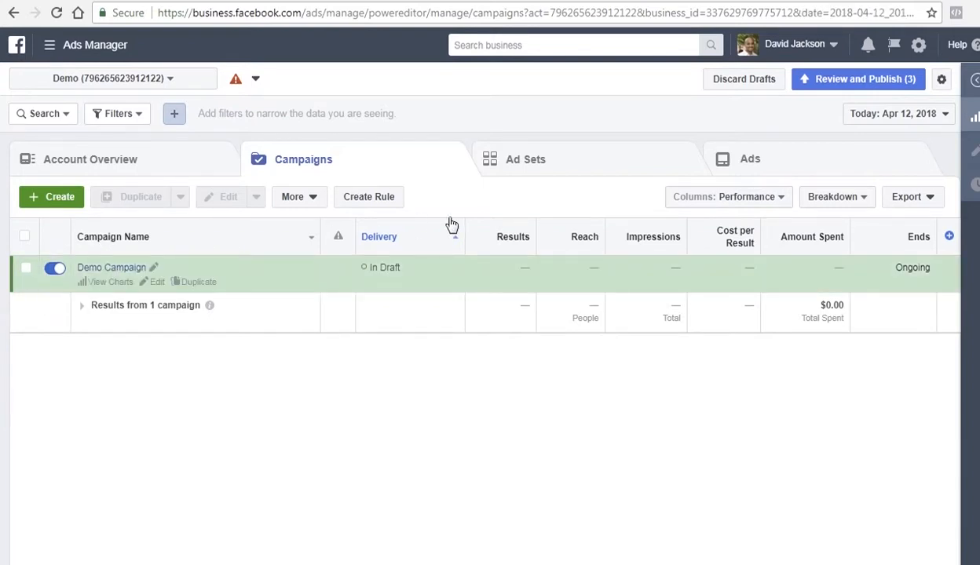
pyautogui.click(975, 150)
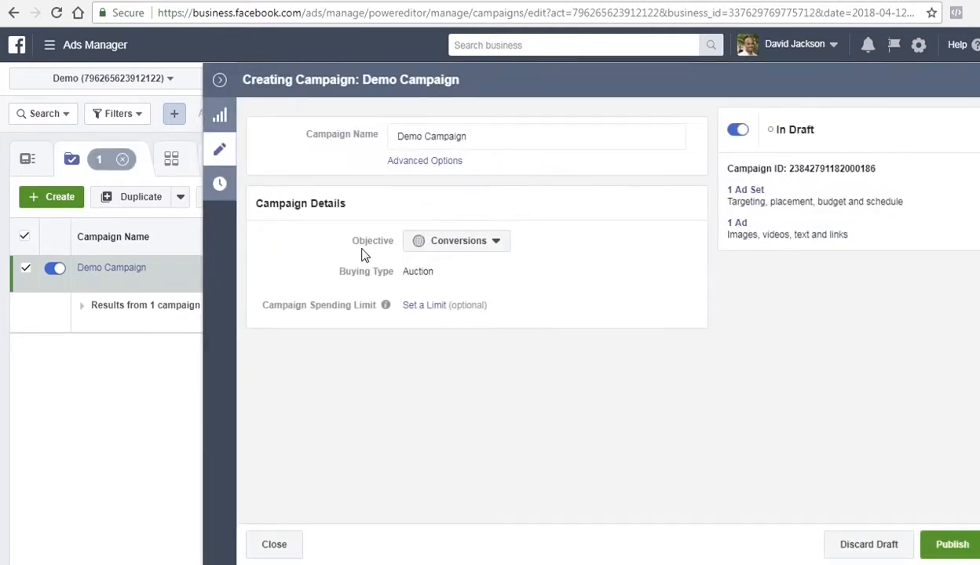
pyautogui.click(498, 243)
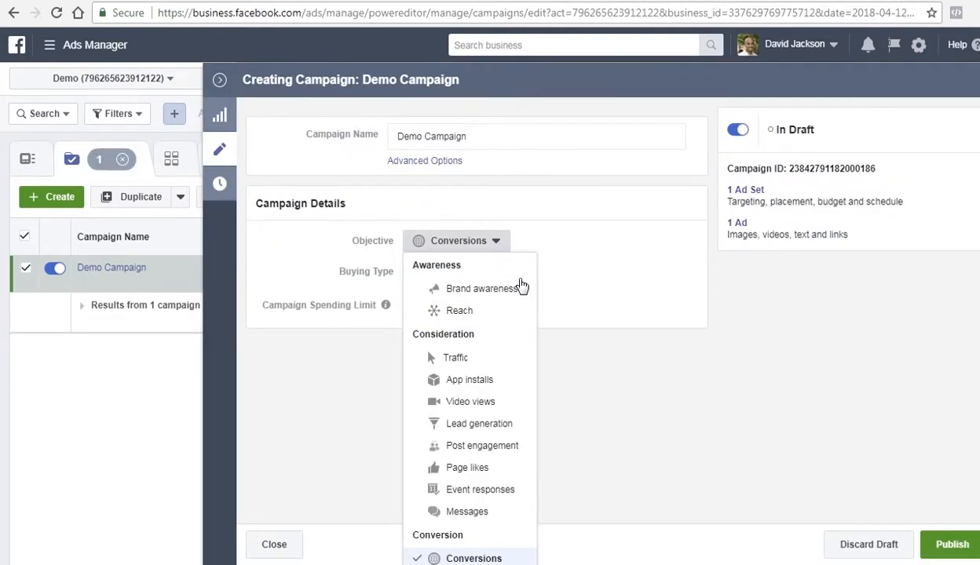
pyautogui.scroll(-2, 521, 423)
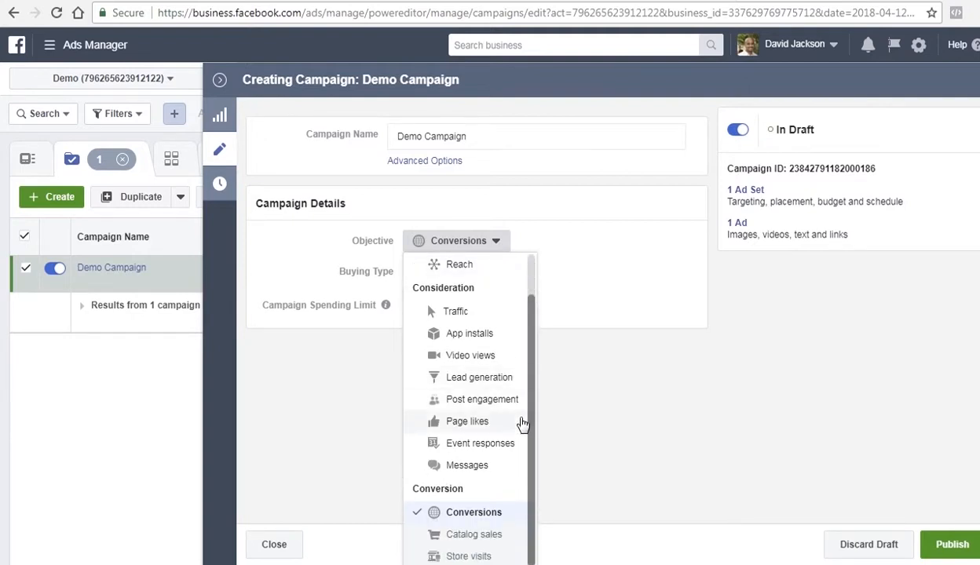
pyautogui.click(497, 516)
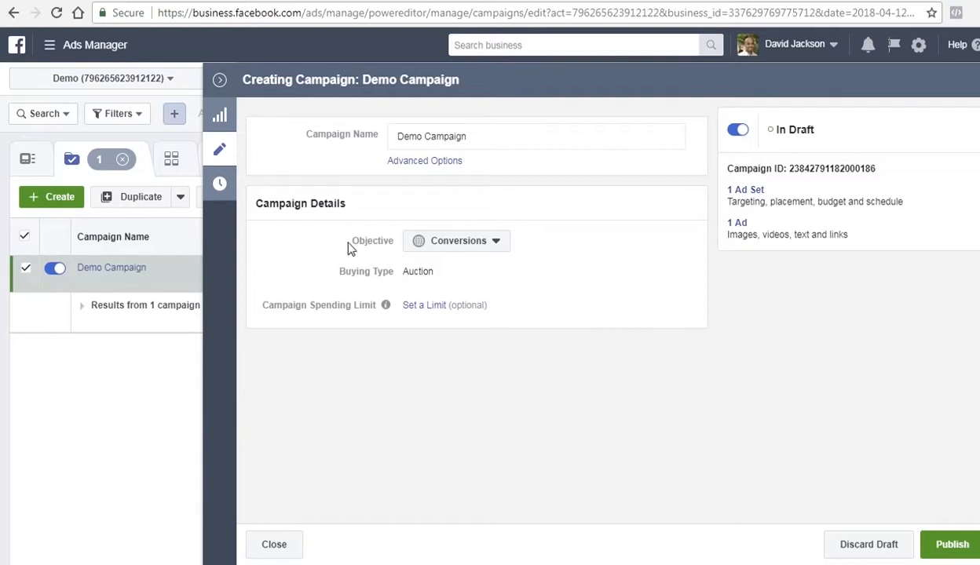
pyautogui.click(219, 79)
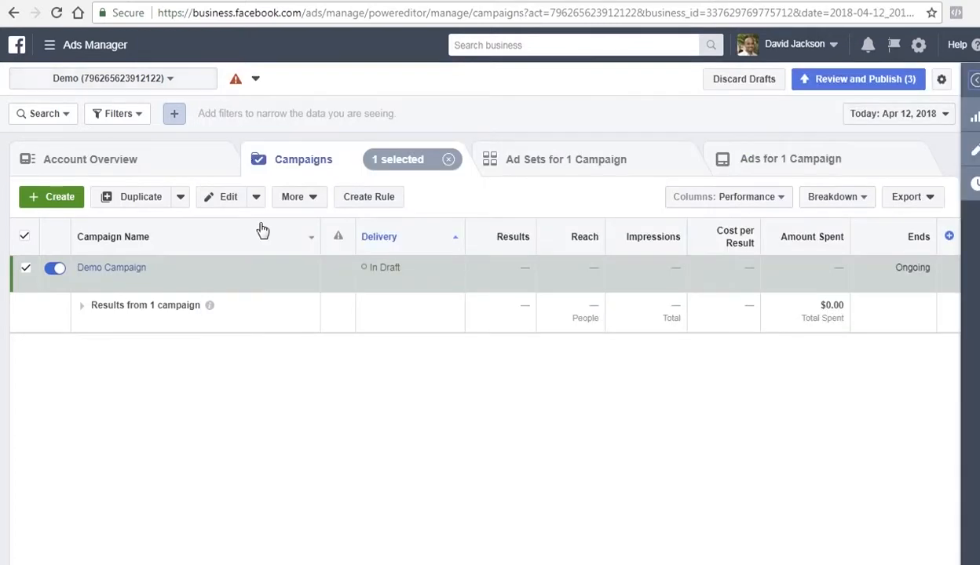
# - Open the campaign's Demo Ad Set for editing and select Viewed Landing Page as its website conversion event
pyautogui.click(553, 165)
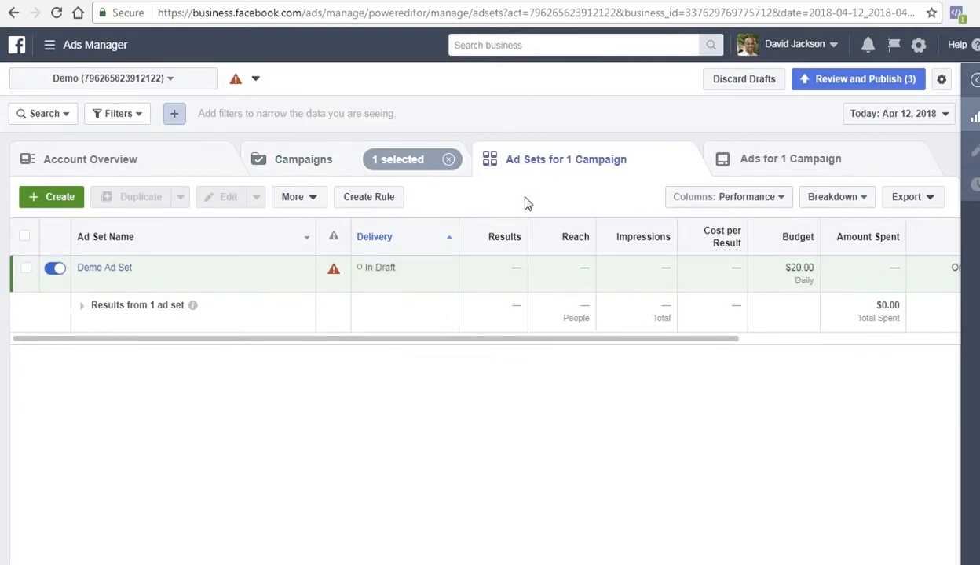
pyautogui.click(26, 271)
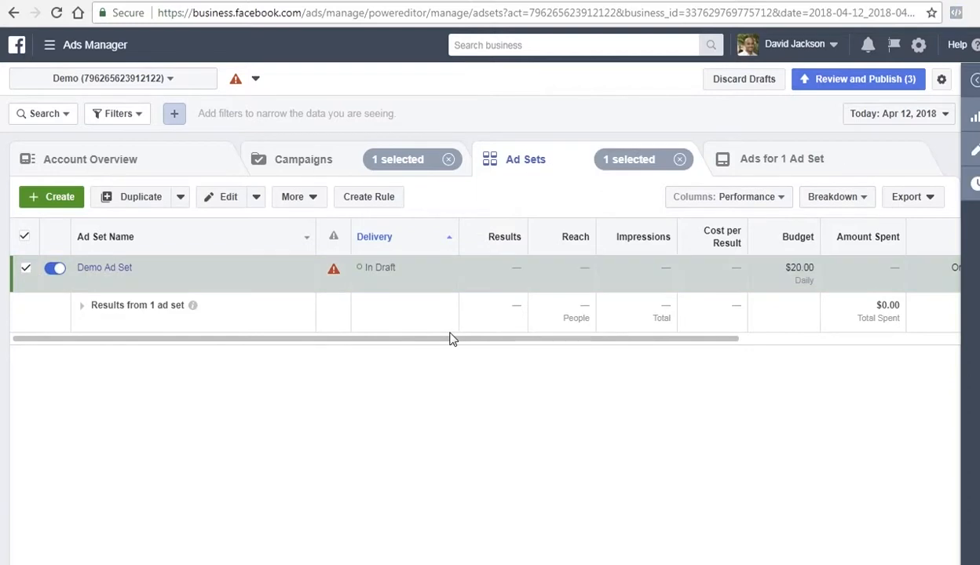
pyautogui.click(972, 159)
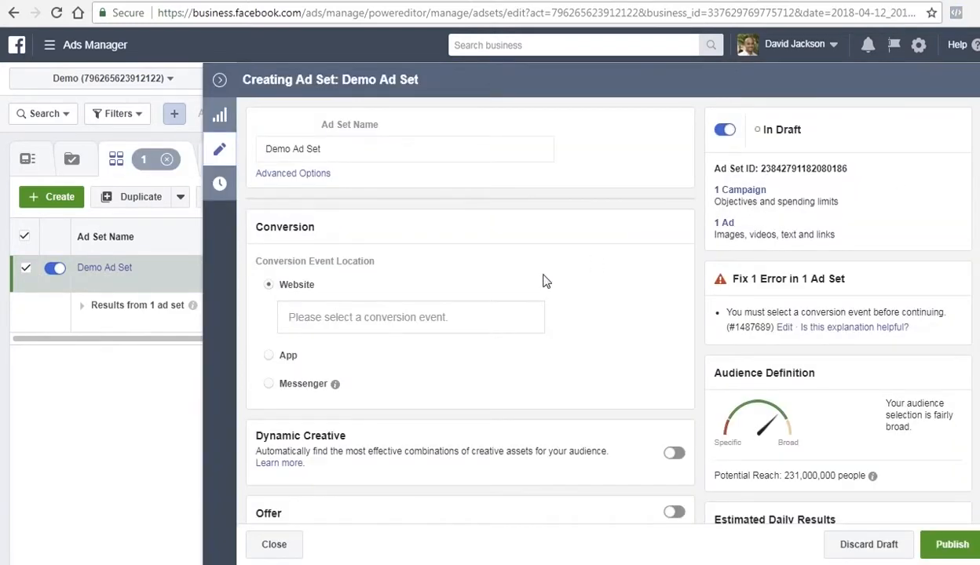
pyautogui.click(366, 317)
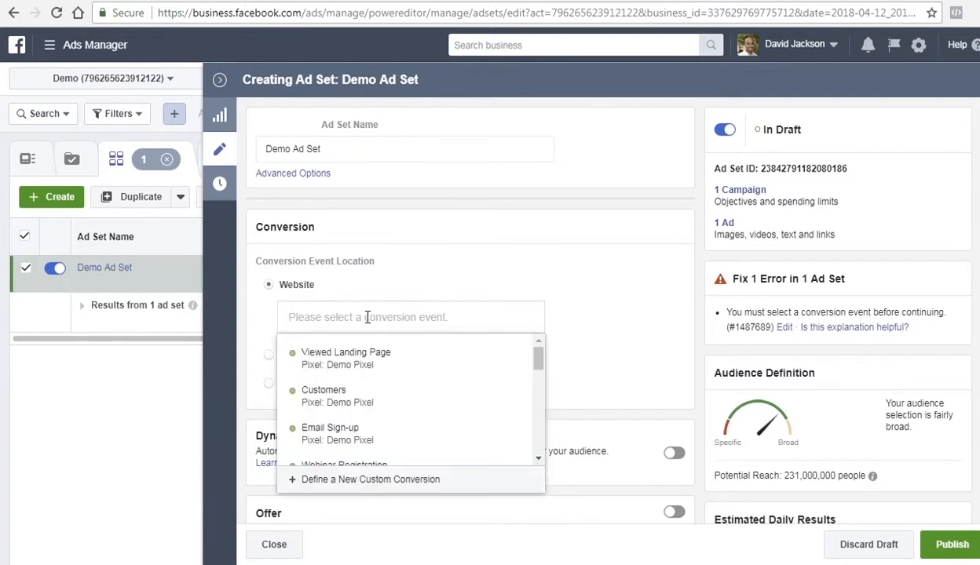
pyautogui.moveTo(339, 369)
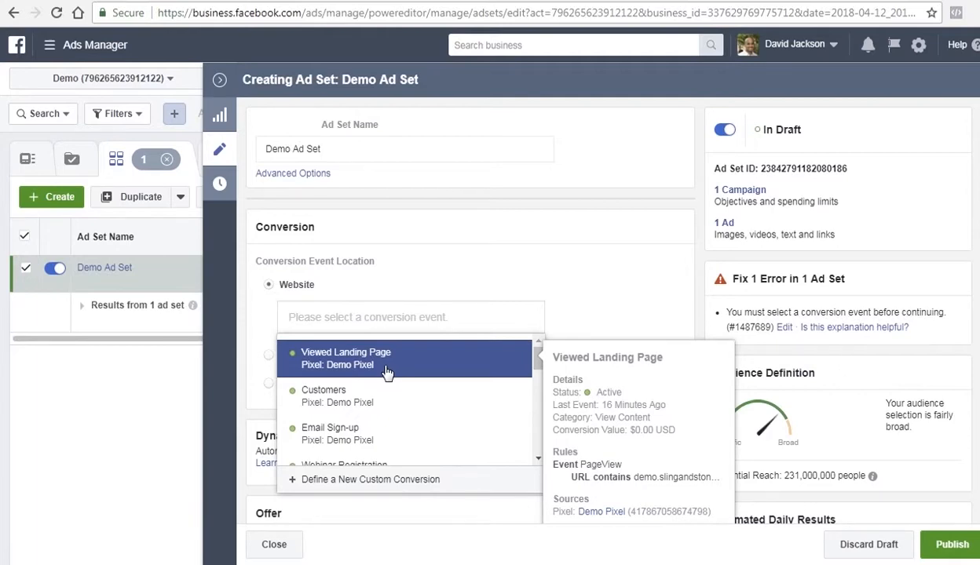
pyautogui.click(377, 369)
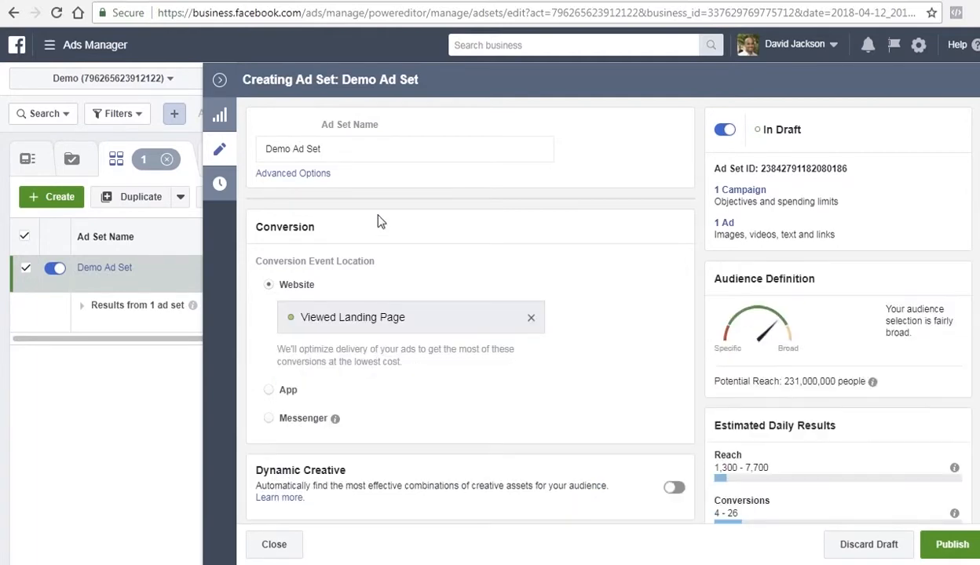
# - Rename the ad set as Demo Ad Set - Landing page
pyautogui.click(366, 146)
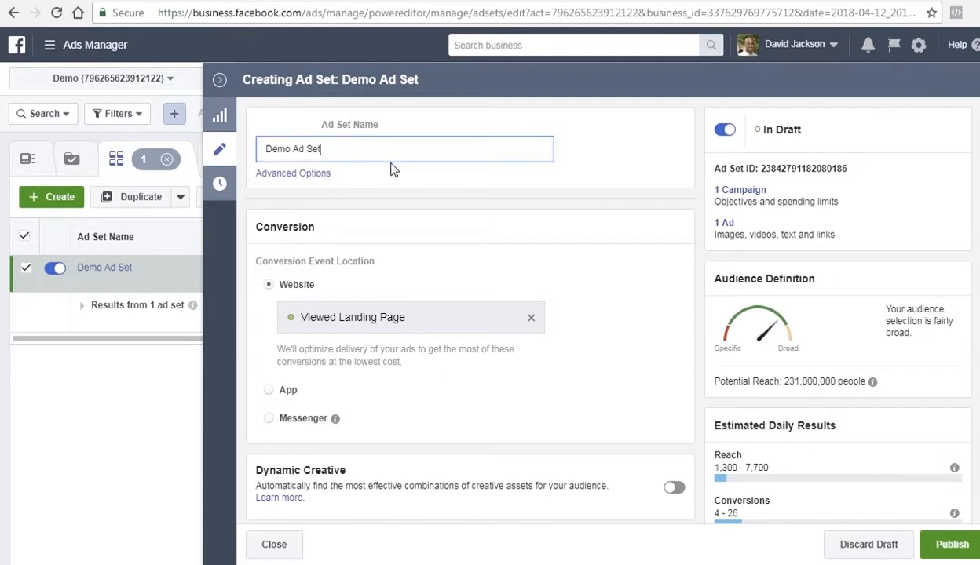
pyautogui.write('- Landing page')
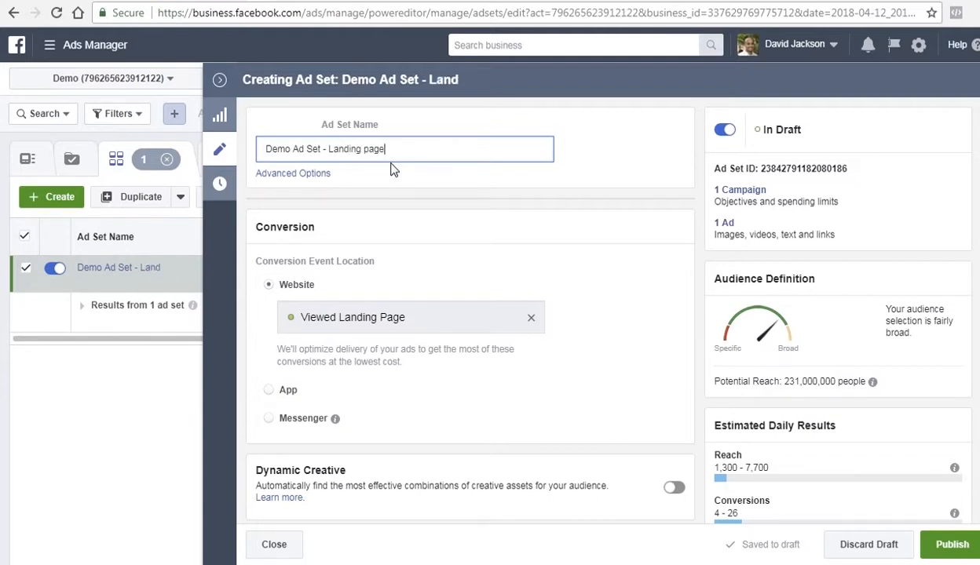
pyautogui.click(459, 203)
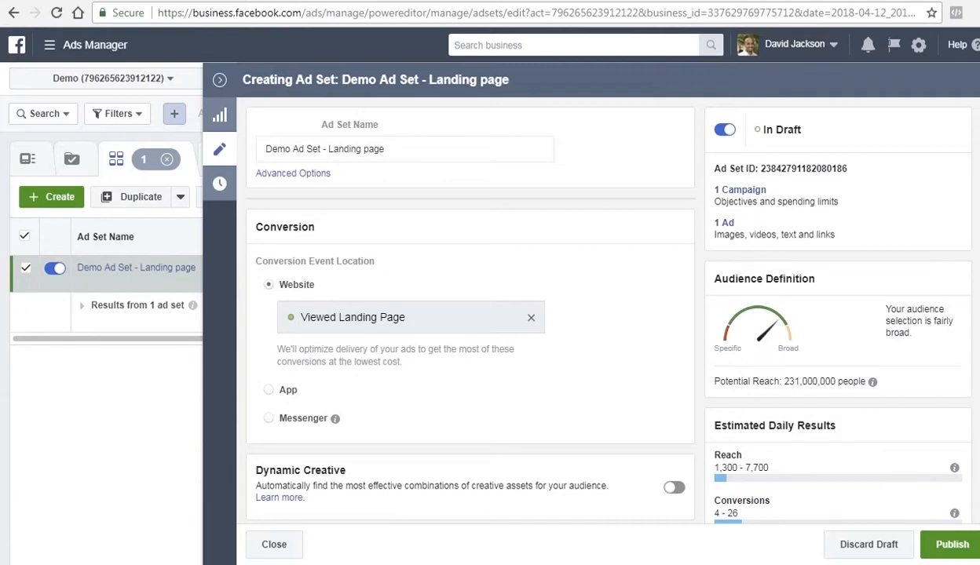
# - Examine the landing page ad set's budget, schedule, audience, placement, optimization and delivery settings, and close its editor
pyautogui.scroll(-6, 967, 205)
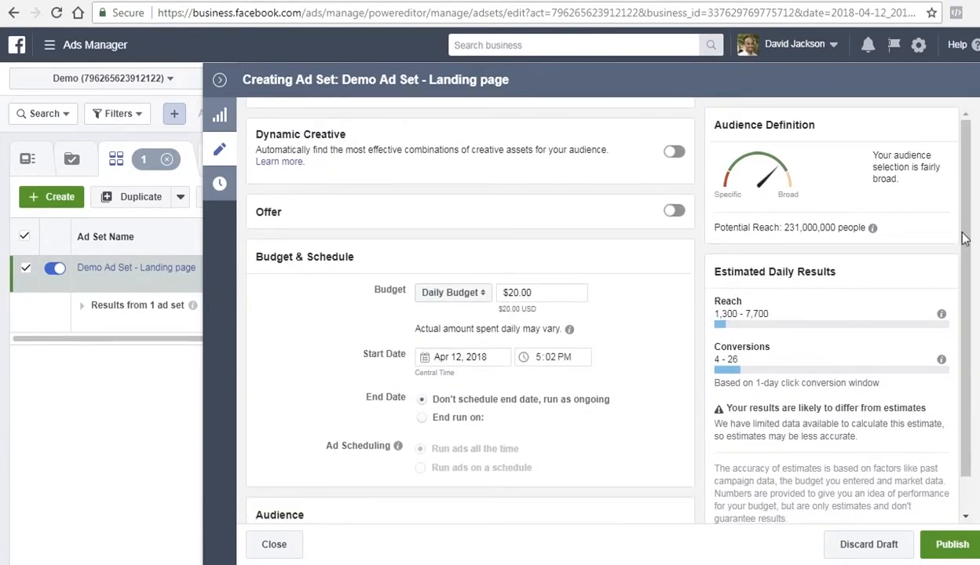
pyautogui.scroll(-4, 962, 250)
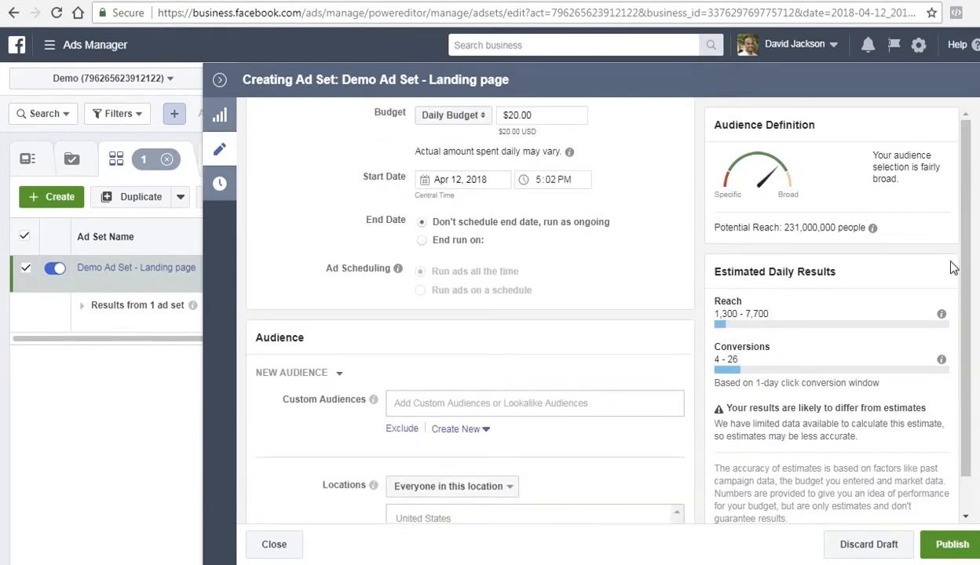
pyautogui.scroll(-2, 944, 310)
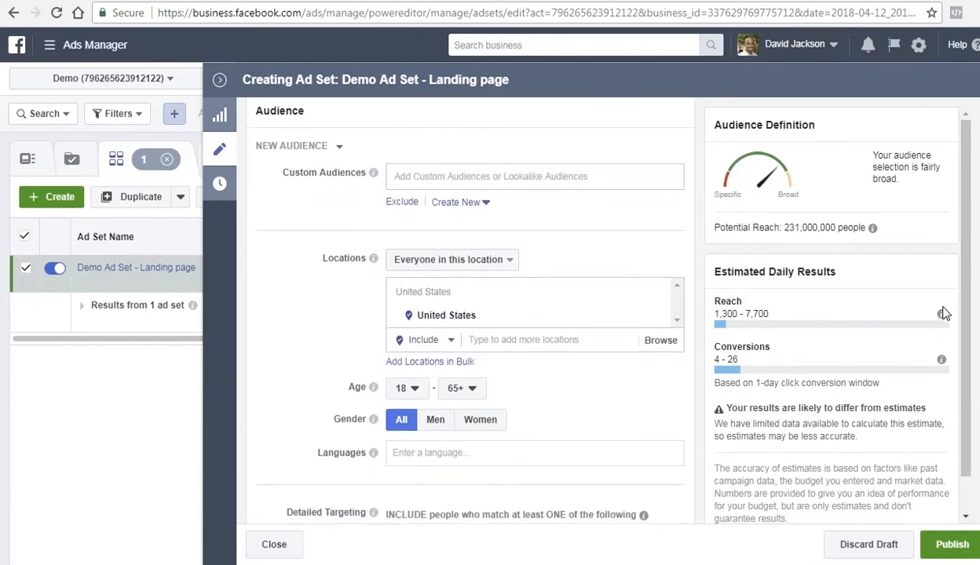
pyautogui.scroll(-5, 944, 313)
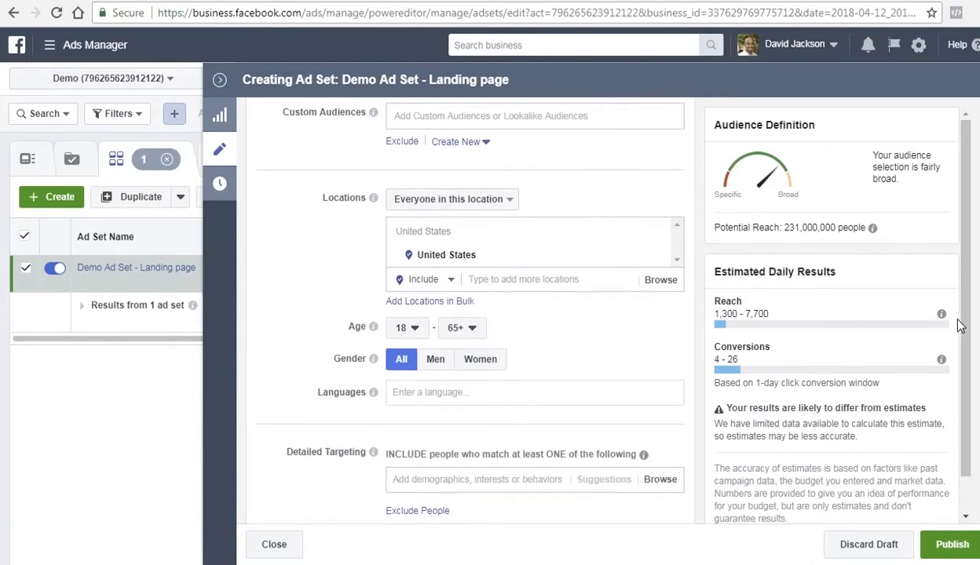
pyautogui.scroll(-1, 974, 357)
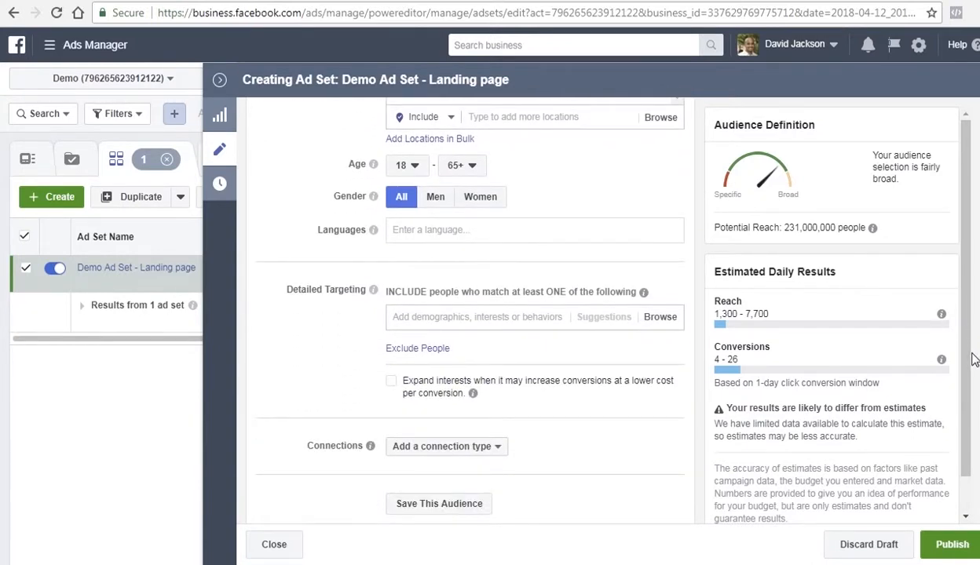
pyautogui.scroll(-4, 973, 359)
pyautogui.scroll(-5, 974, 397)
pyautogui.scroll(-4, 469, 310)
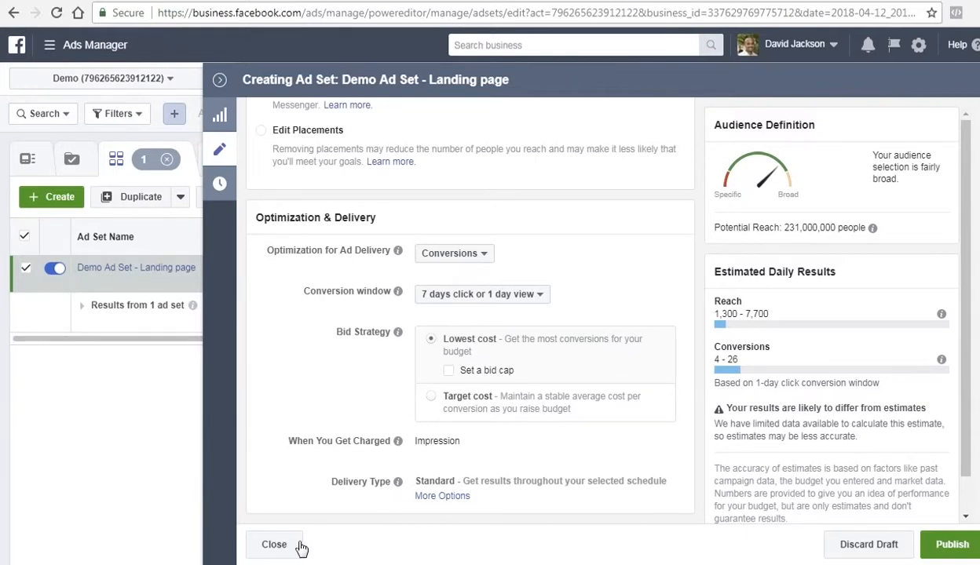
pyautogui.click(275, 545)
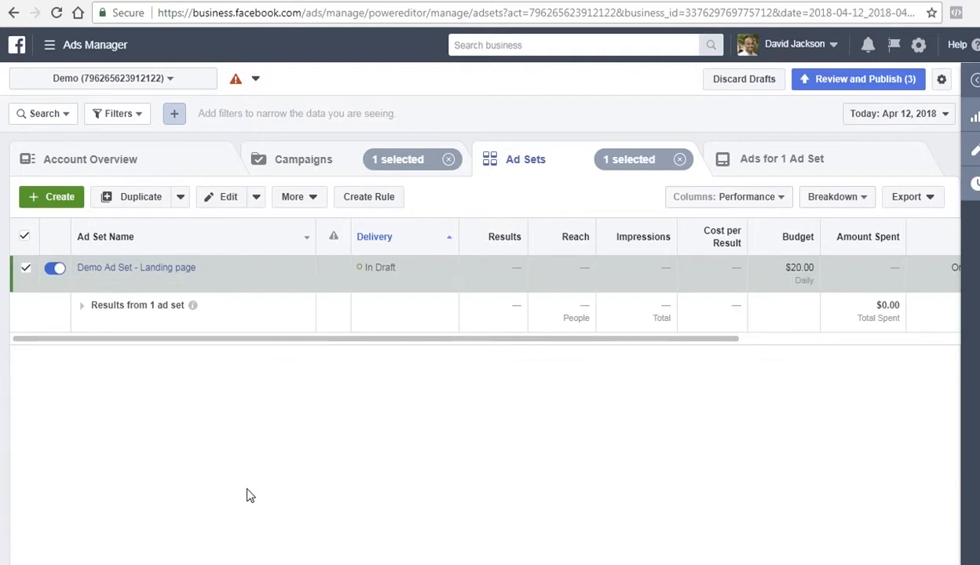
# - Create a new ad set named Demo - Webinar Registration in Demo Campaign without an ad, and save it to draft
pyautogui.click(48, 197)
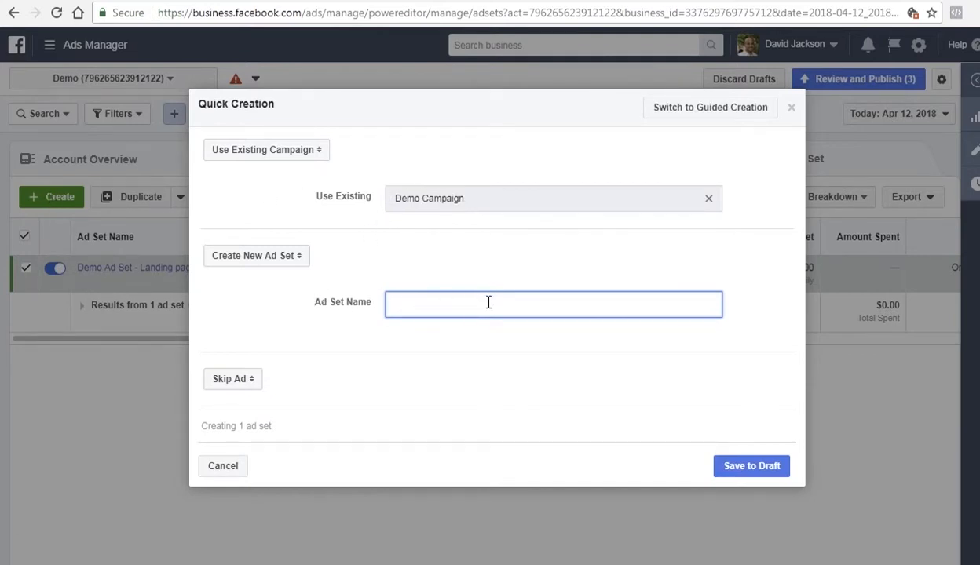
pyautogui.write('Demo - Webinar Resgistration')
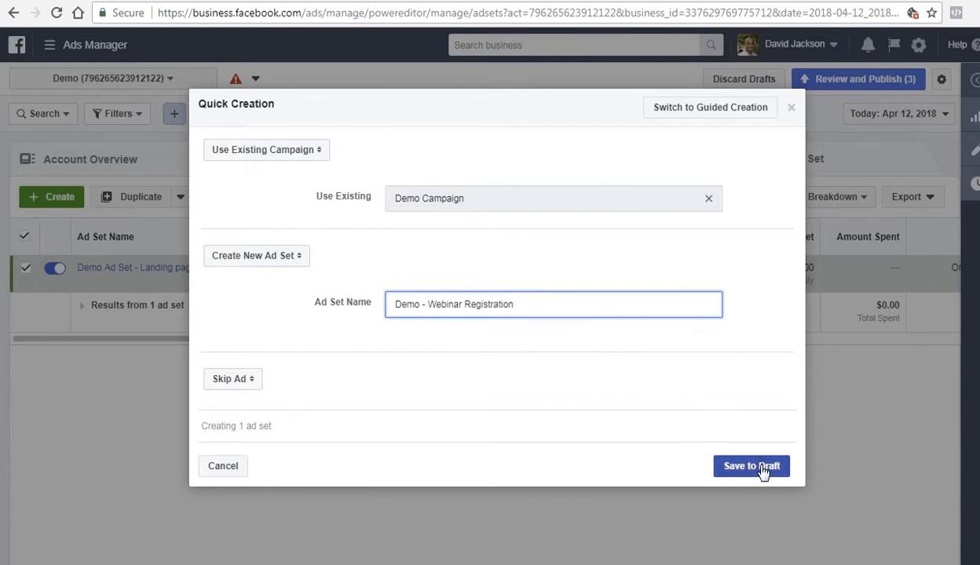
pyautogui.click(760, 468)
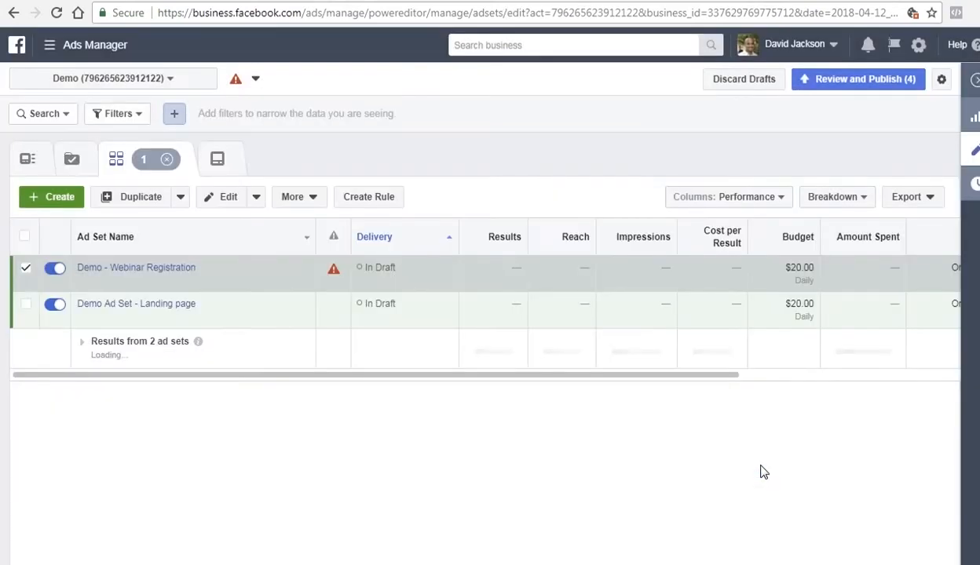
# - Set the new ad set's website conversion event to Webinar Registration, review its remaining settings, and close the editor
pyautogui.click(432, 316)
pyautogui.scroll(-2, 495, 377)
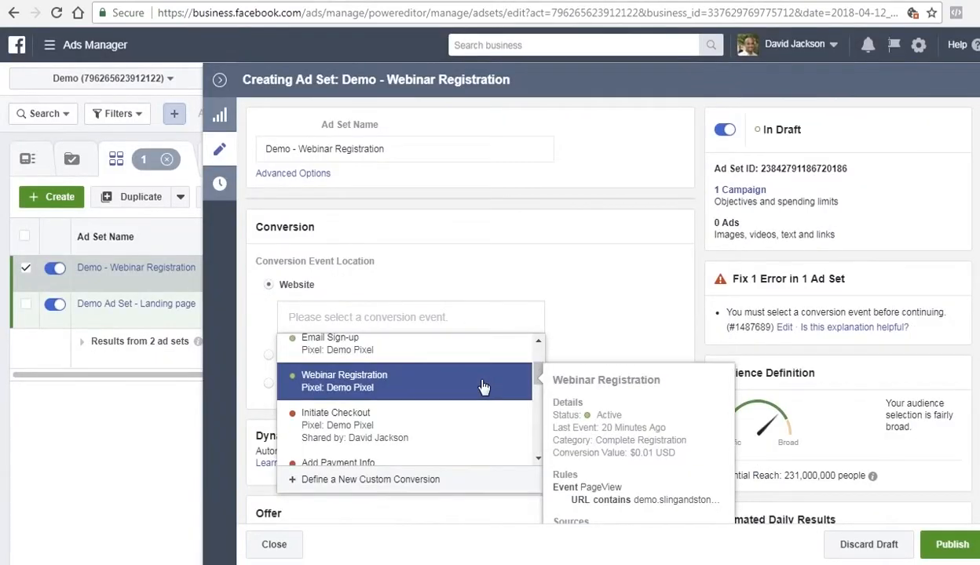
pyautogui.click(483, 386)
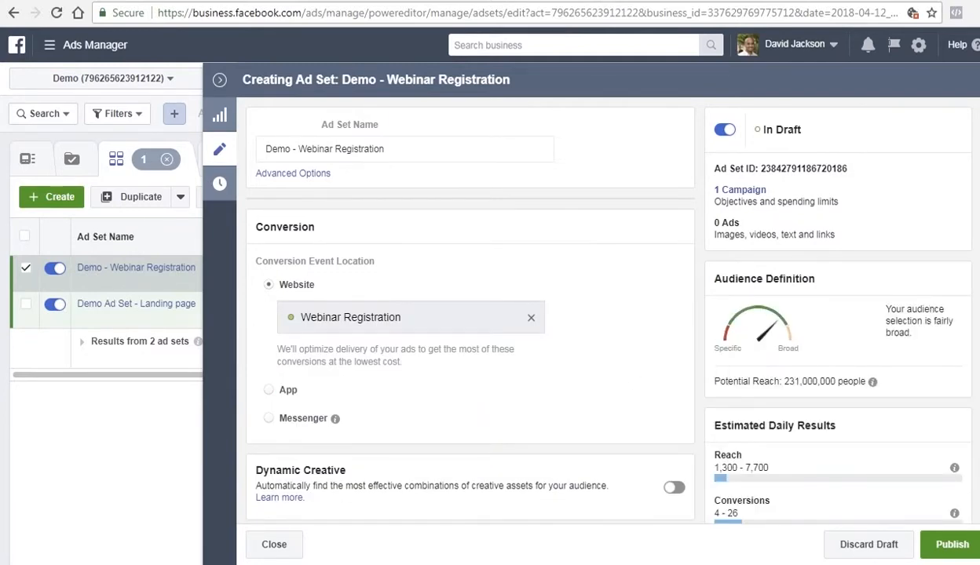
pyautogui.scroll(-6, 469, 314)
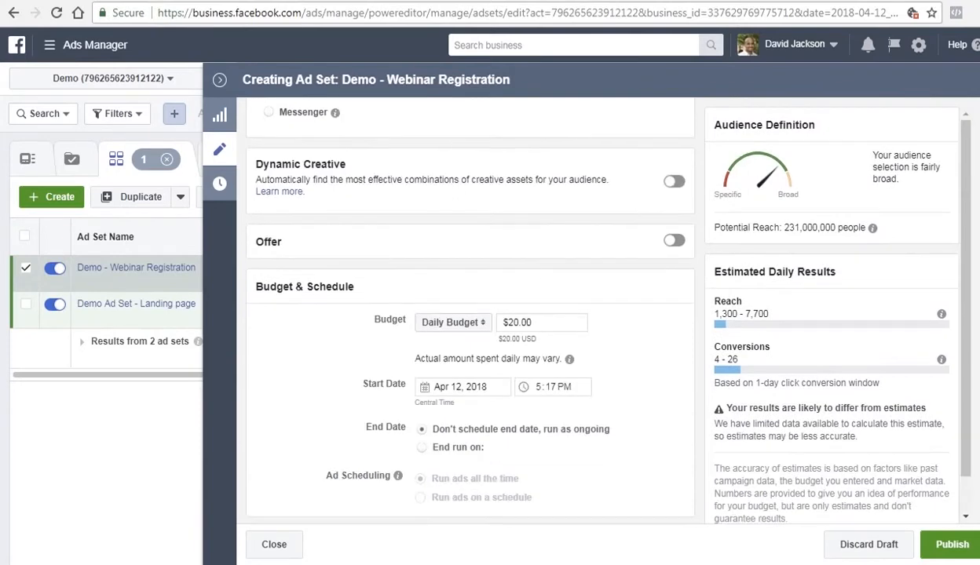
pyautogui.scroll(-8, 470, 314)
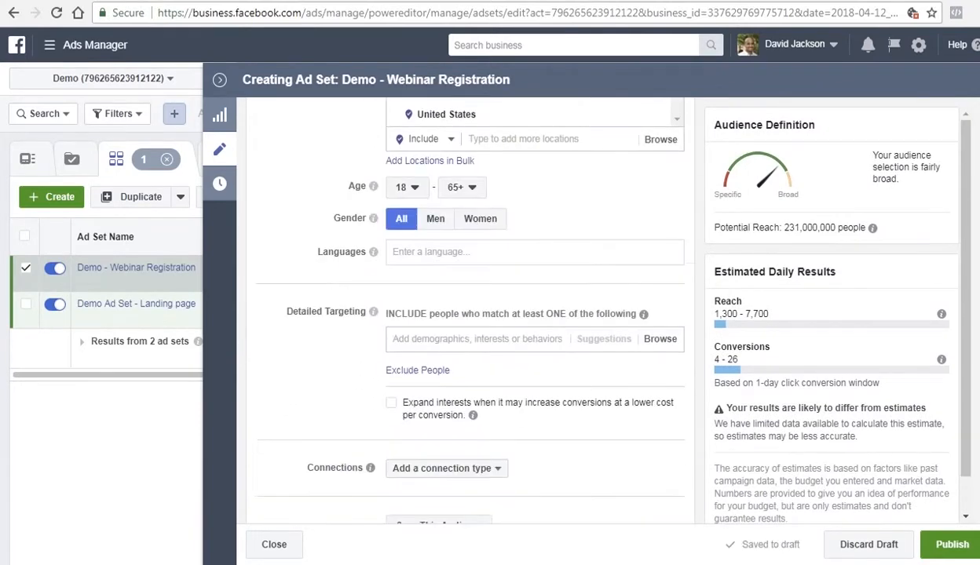
pyautogui.scroll(-7, 470, 314)
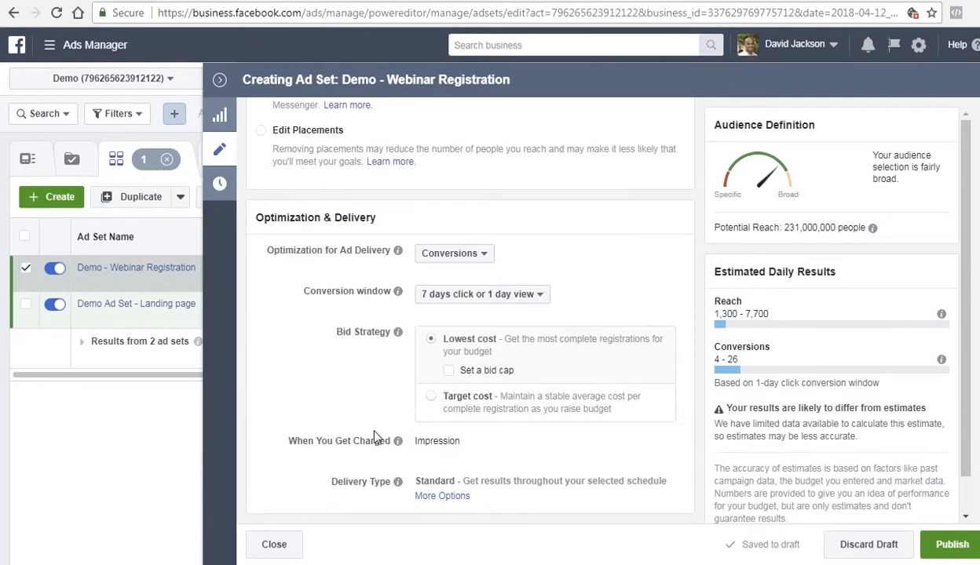
pyautogui.click(287, 547)
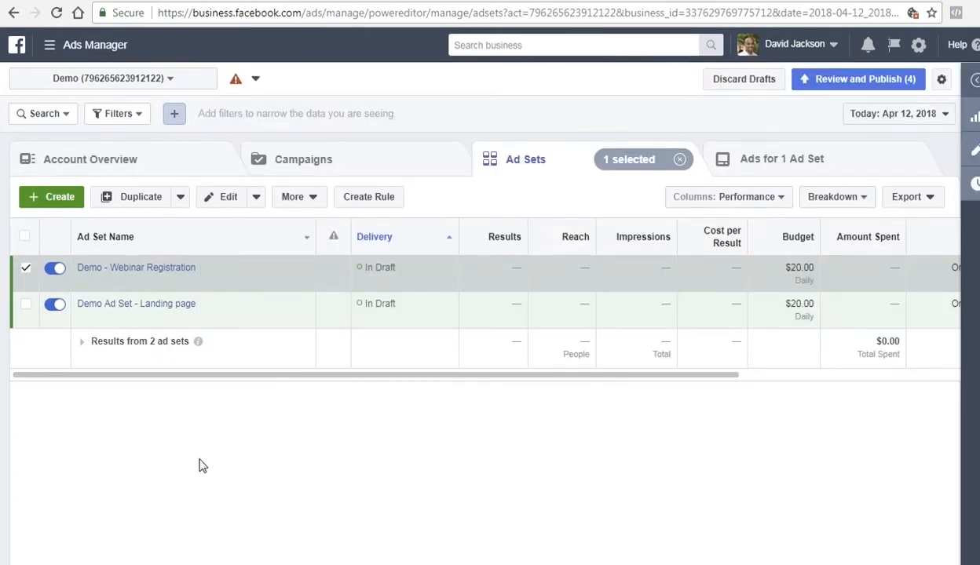
# - Duplicate the Demo - Webinar Registration ad set into its original campaign with 2 copies
pyautogui.moveTo(84, 267)
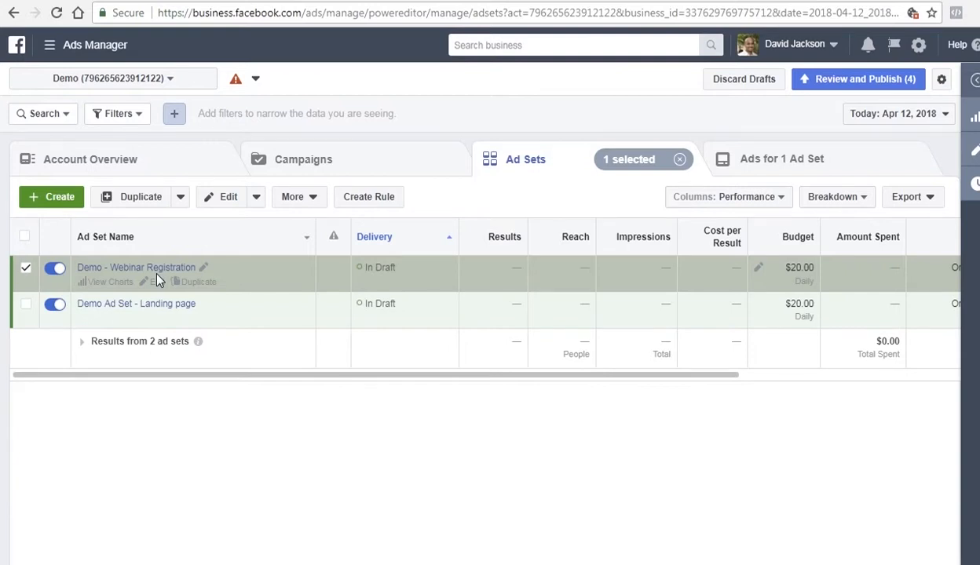
pyautogui.click(198, 282)
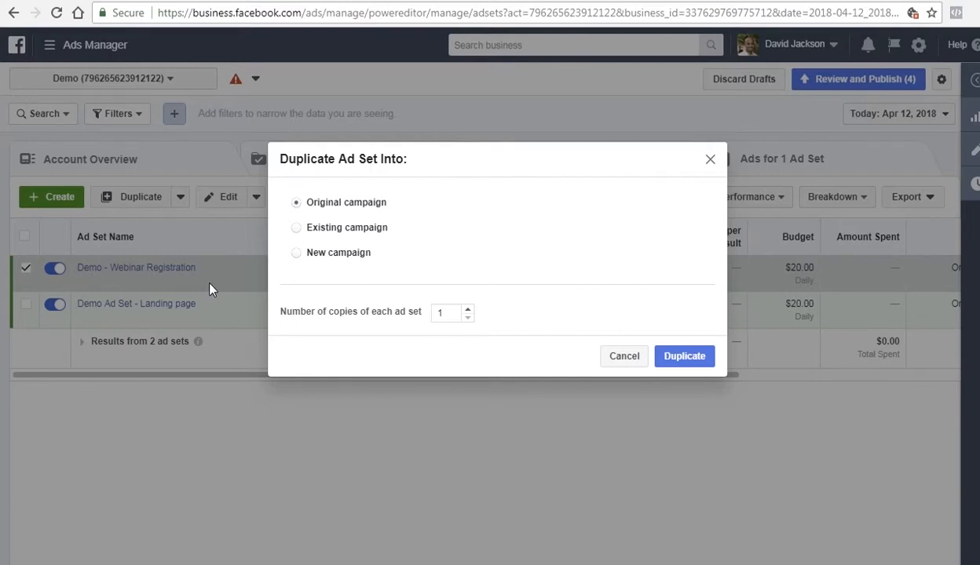
pyautogui.click(467, 309)
pyautogui.click(680, 357)
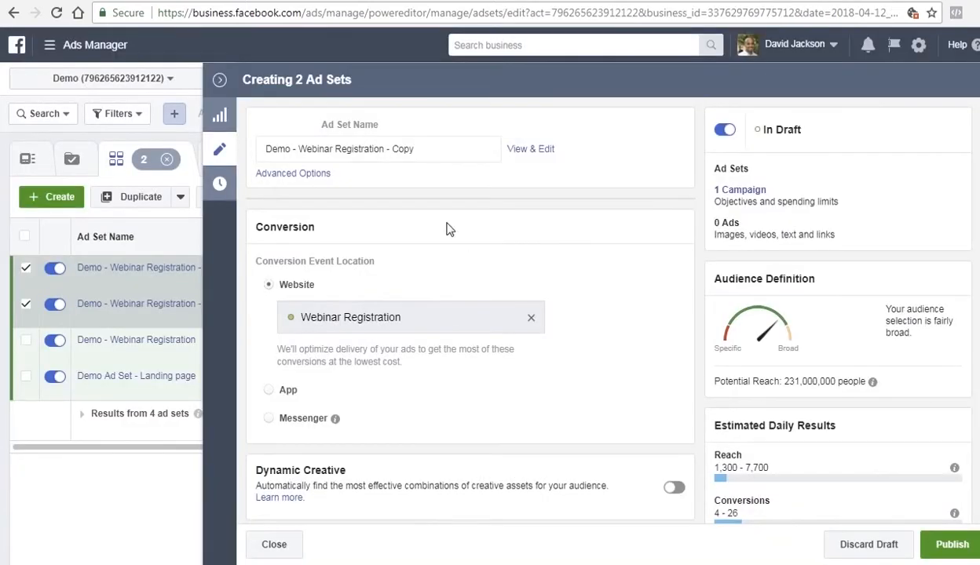
# - Rename both duplicated ad sets as Demo - Email Sign-up
pyautogui.click(307, 153)
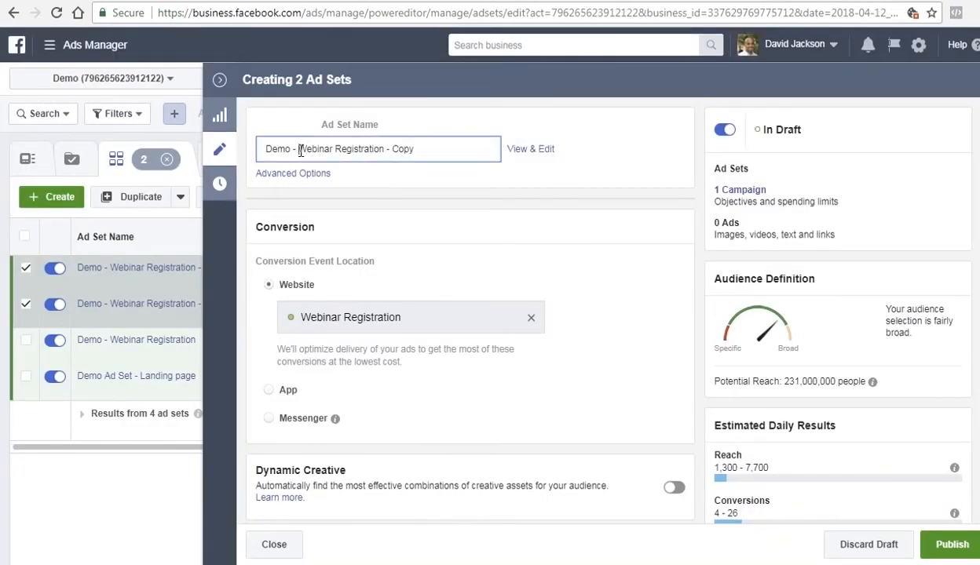
pyautogui.moveTo(307, 153); pyautogui.dragTo(421, 161)
pyautogui.write('E')
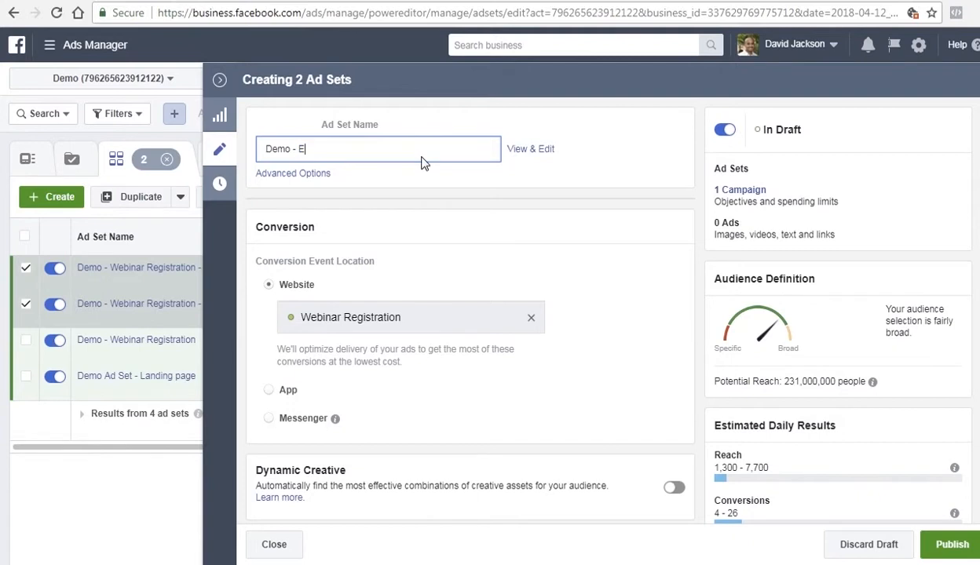
pyautogui.write('mail Sign-up')
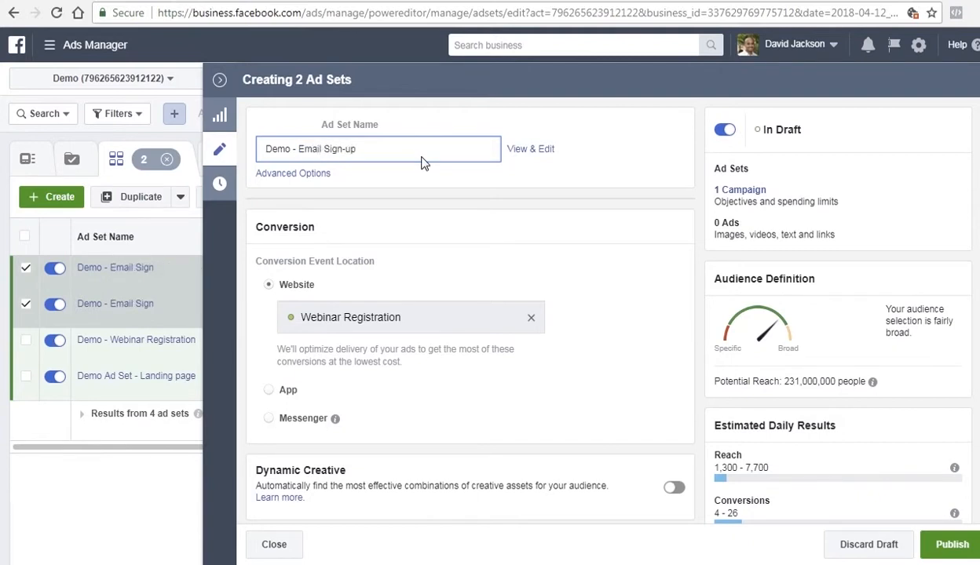
# - Set both copies' website conversion event to Email Sign-up, review their remaining settings, and close the editor
pyautogui.tripleClick(343, 314)
pyautogui.click(532, 322)
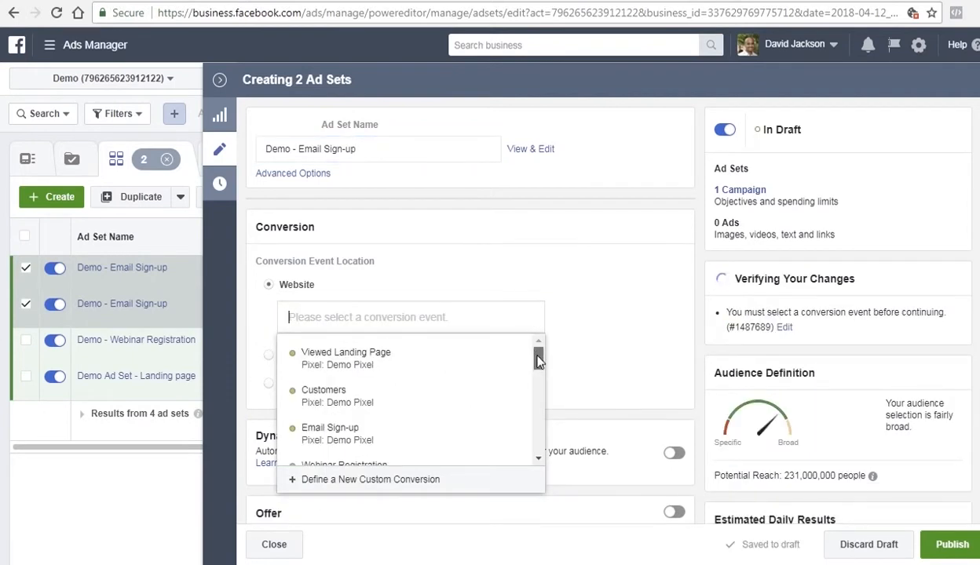
pyautogui.scroll(-1, 538, 360)
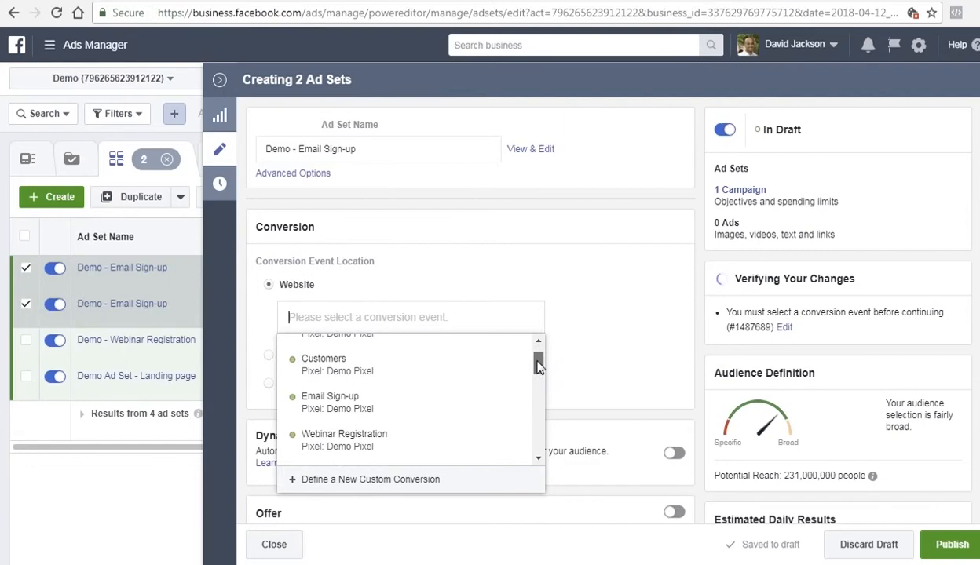
pyautogui.click(313, 409)
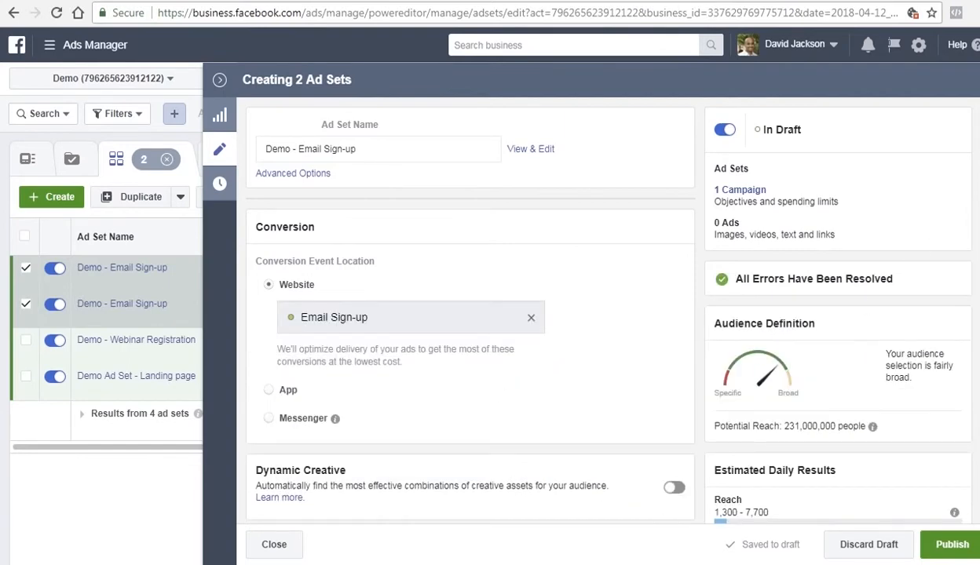
pyautogui.scroll(-5, 972, 265)
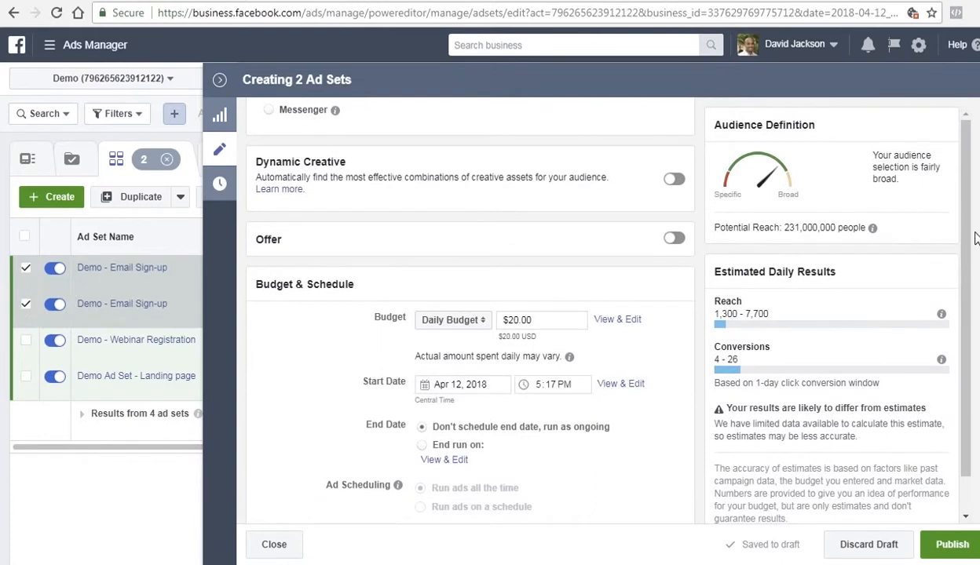
pyautogui.scroll(-2, 972, 267)
pyautogui.scroll(-4, 971, 274)
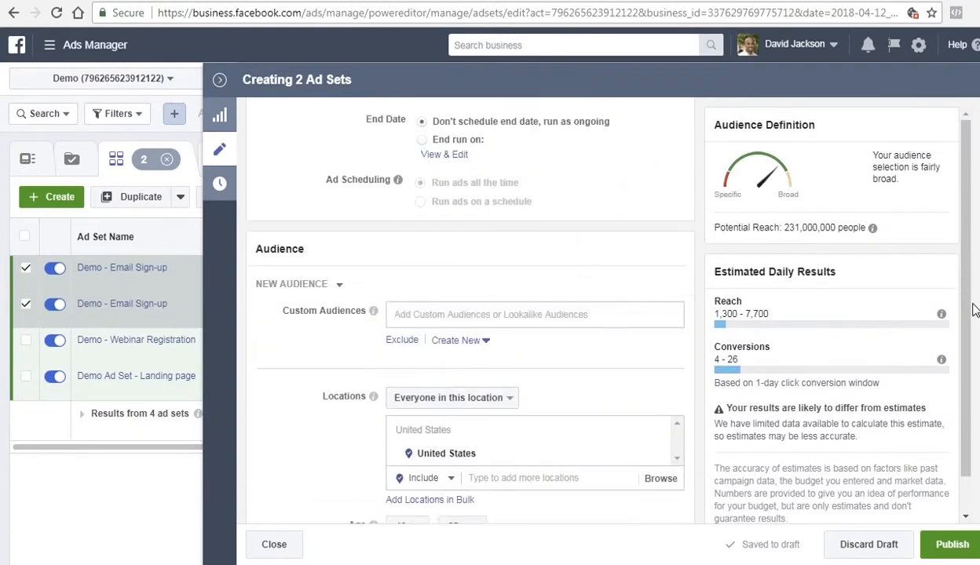
pyautogui.scroll(-7, 972, 393)
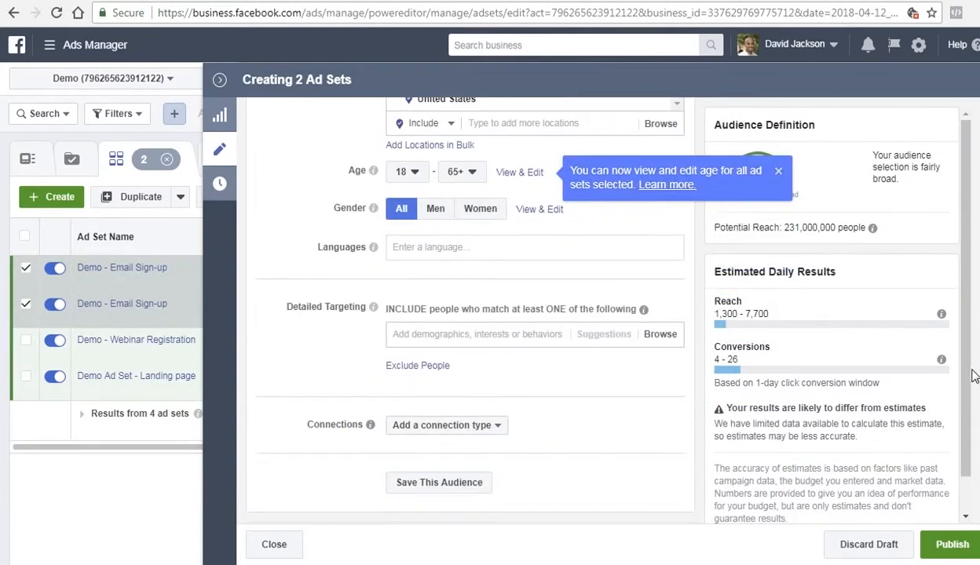
pyautogui.scroll(-1, 962, 473)
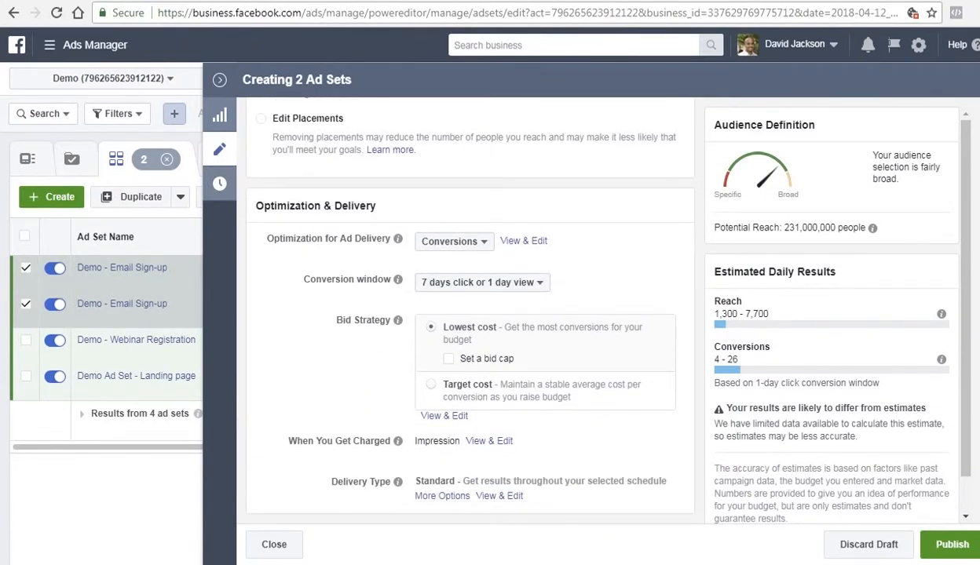
pyautogui.click(272, 545)
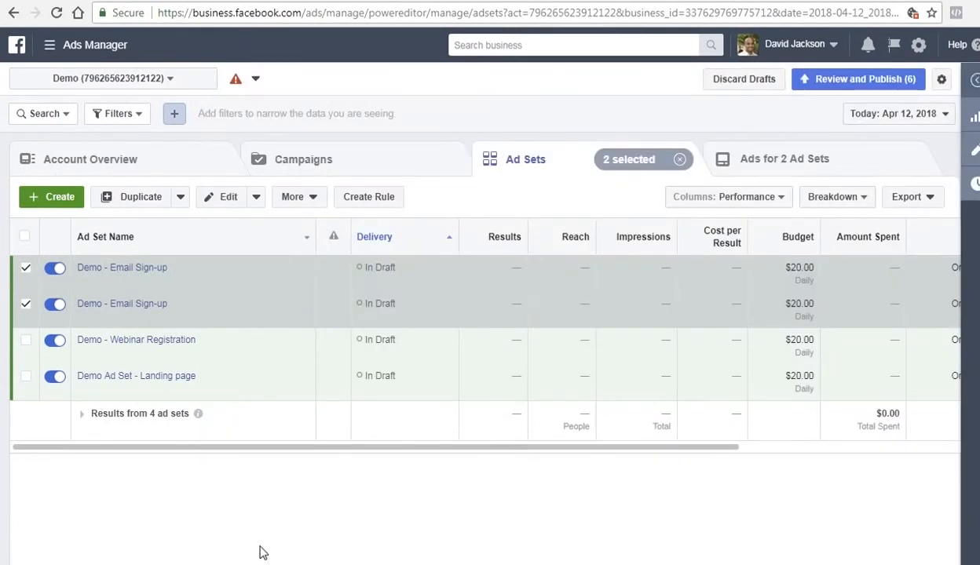
# - Open only the first Demo - Email Sign-up ad set for editing and rename it as Demo - Purchase
pyautogui.click(157, 281)
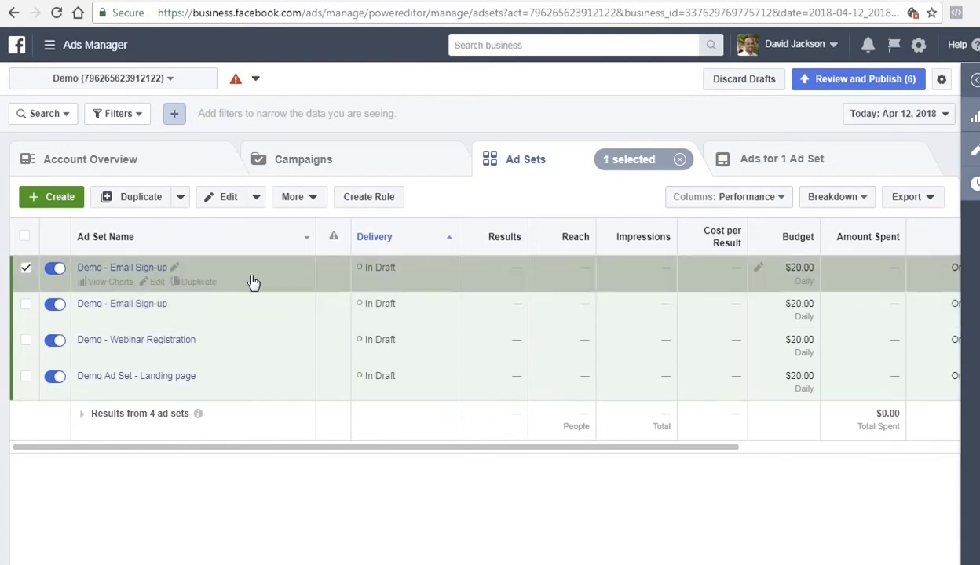
pyautogui.click(977, 155)
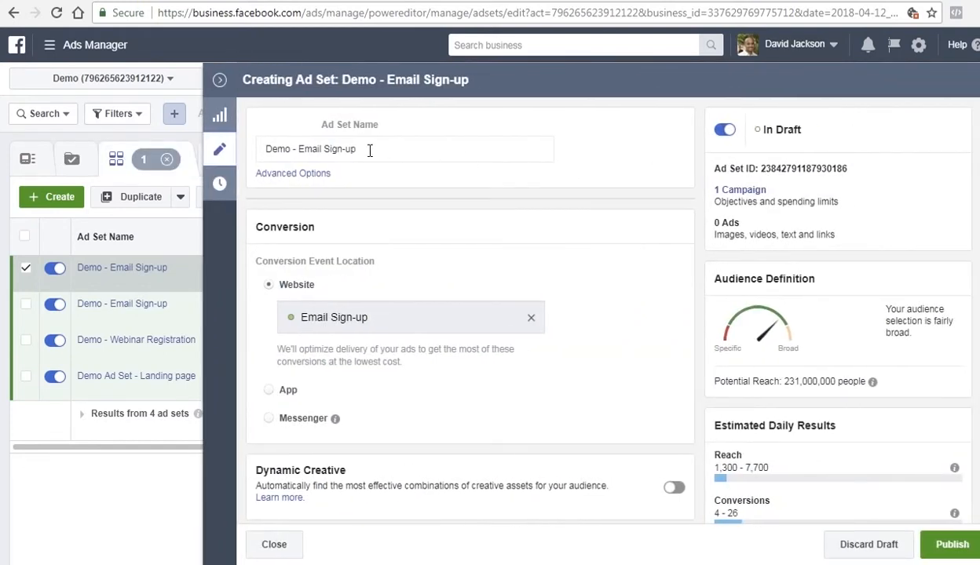
pyautogui.moveTo(298, 149); pyautogui.dragTo(394, 145)
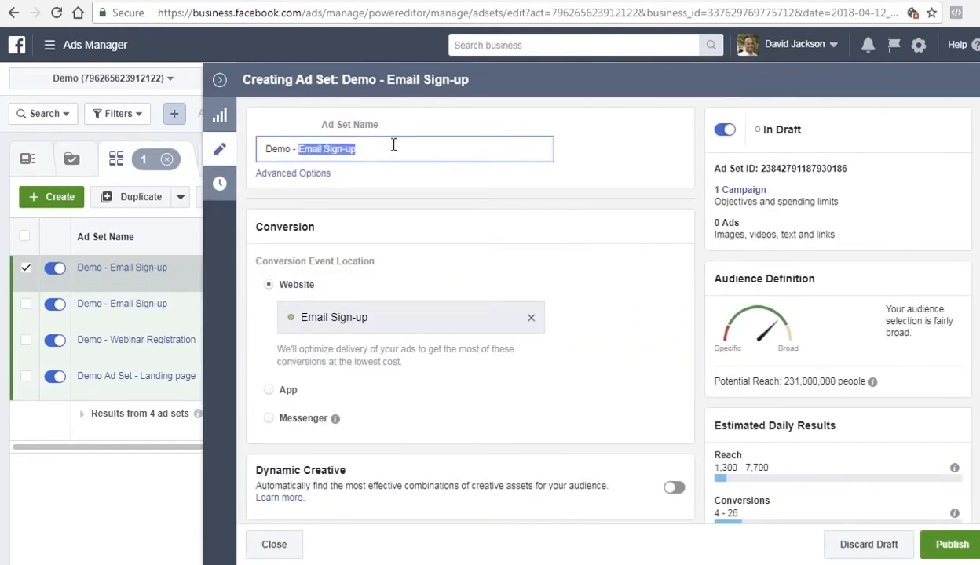
pyautogui.write('Purchas')
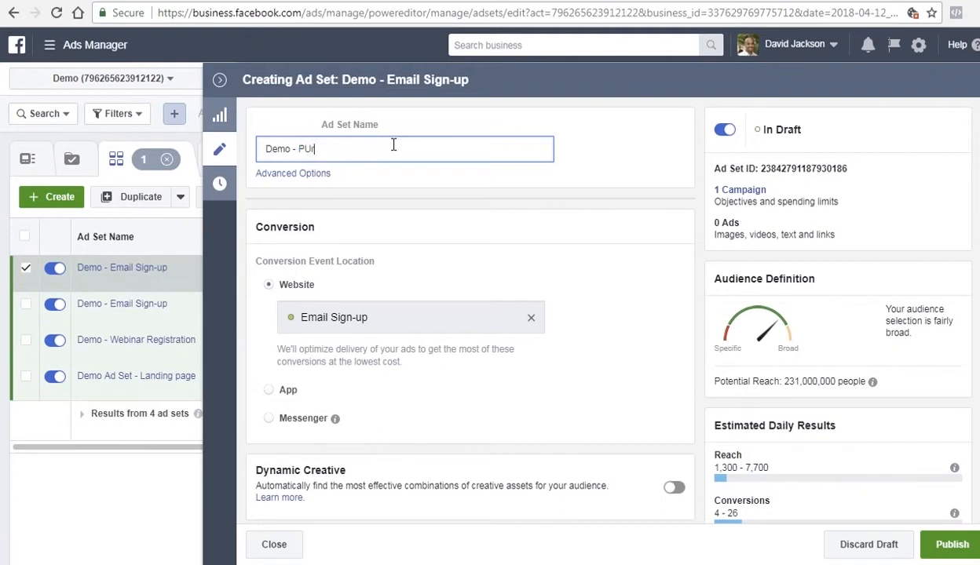
pyautogui.write('e')
# - Set the Demo - Purchase ad set's website conversion event to Customers, review its settings, then close the editor and deselect the ad set
pyautogui.click(532, 321)
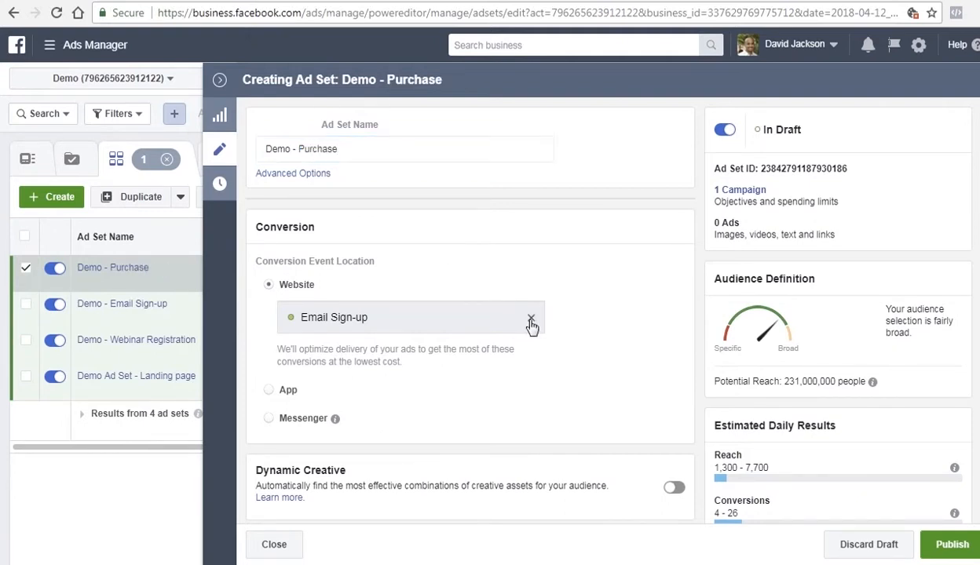
pyautogui.click(531, 322)
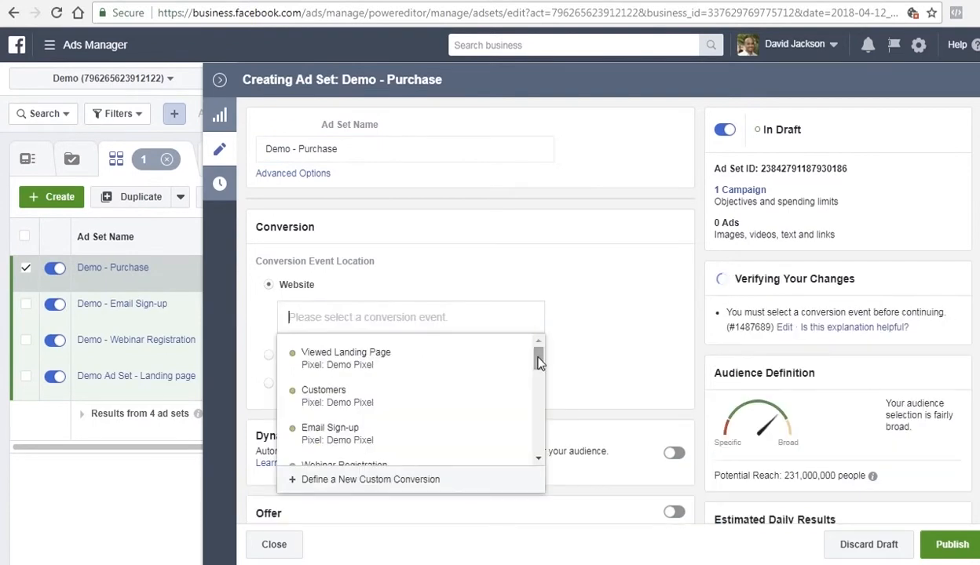
pyautogui.click(445, 404)
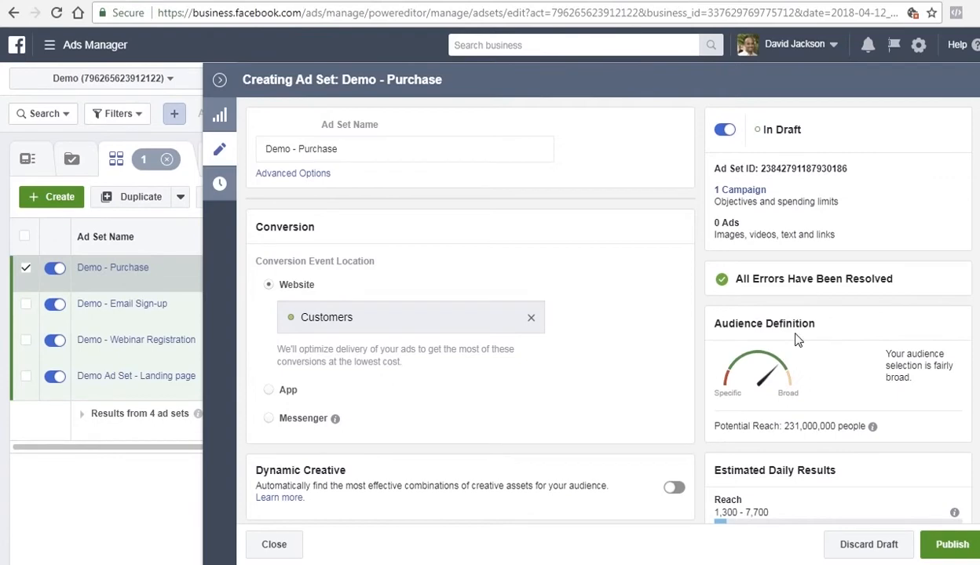
pyautogui.scroll(-6, 965, 235)
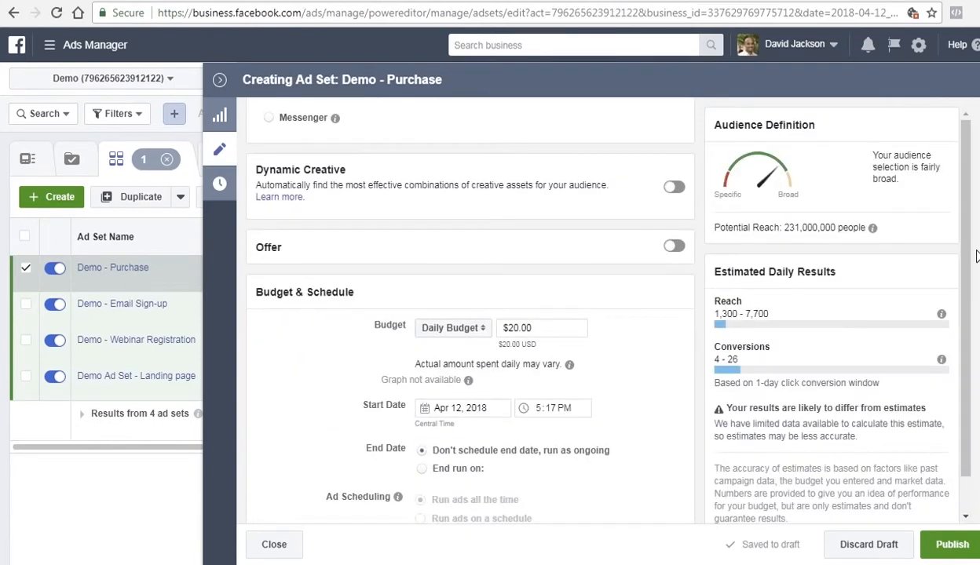
pyautogui.scroll(-10, 974, 267)
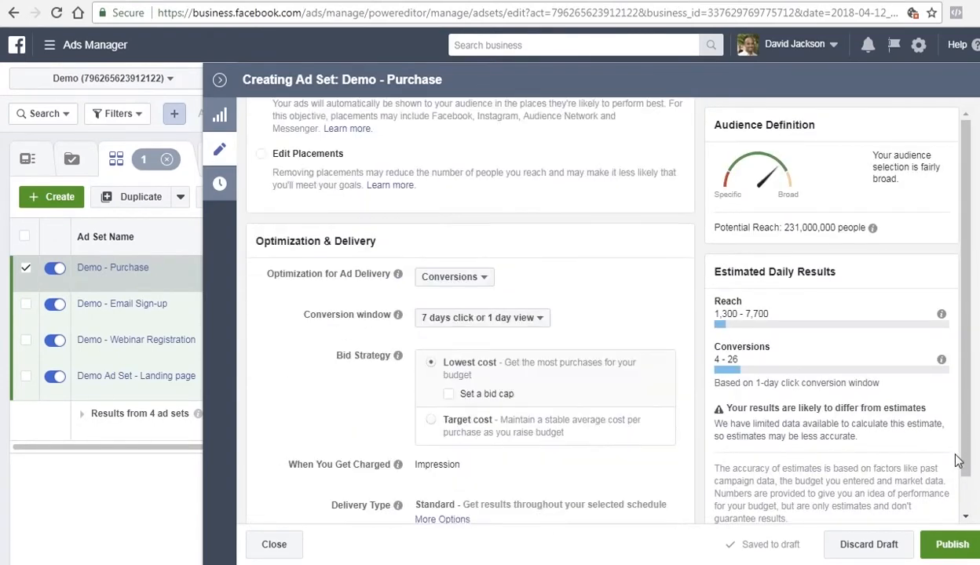
pyautogui.click(268, 546)
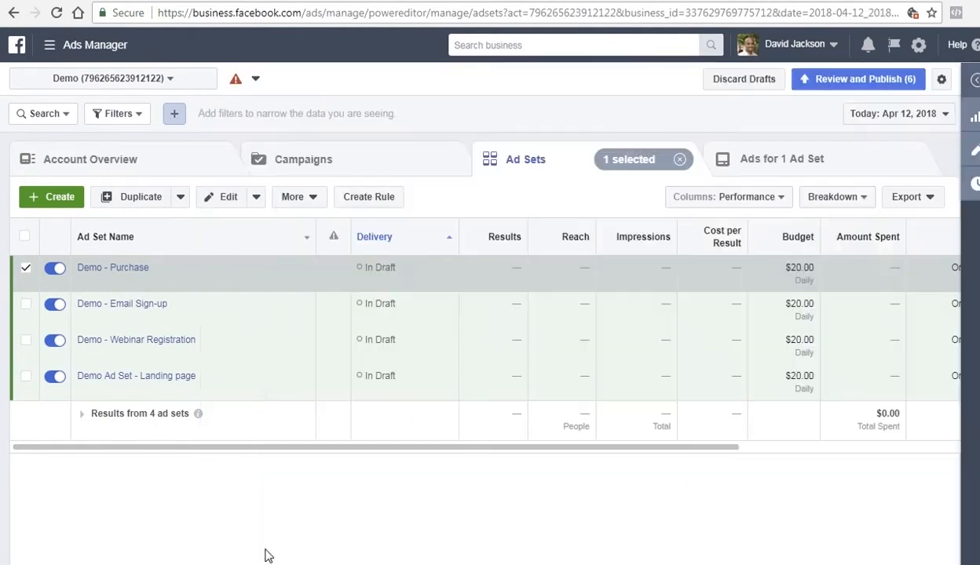
pyautogui.click(25, 270)
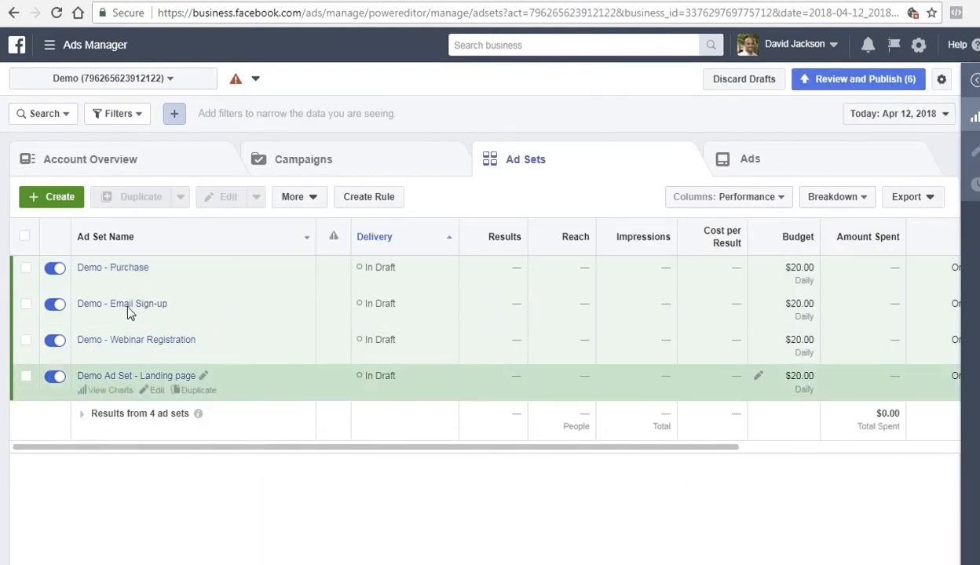